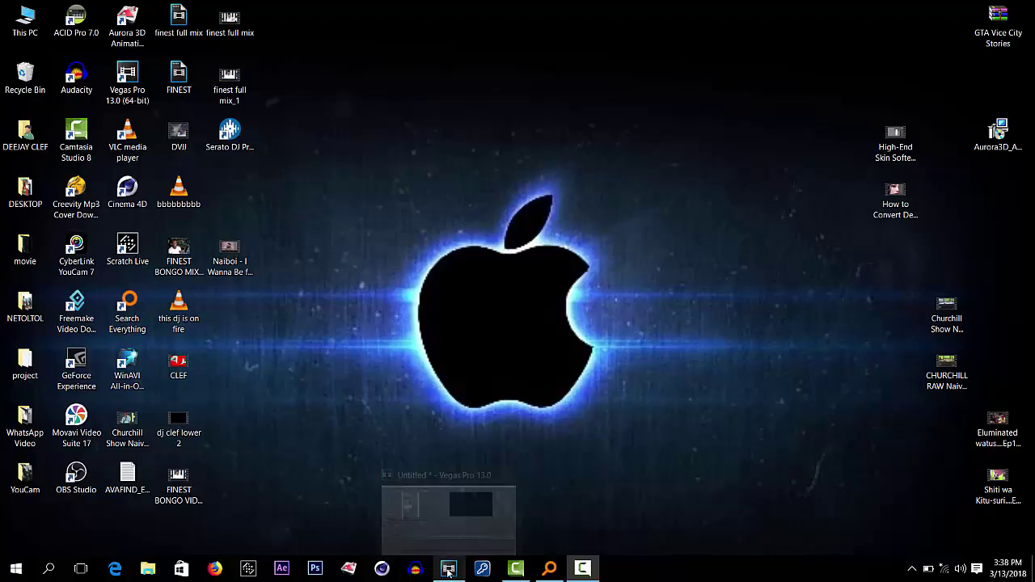
Switch to Vegas Pro and place the playhead at about 00:26:53.38 on the timeline
click(448, 569)
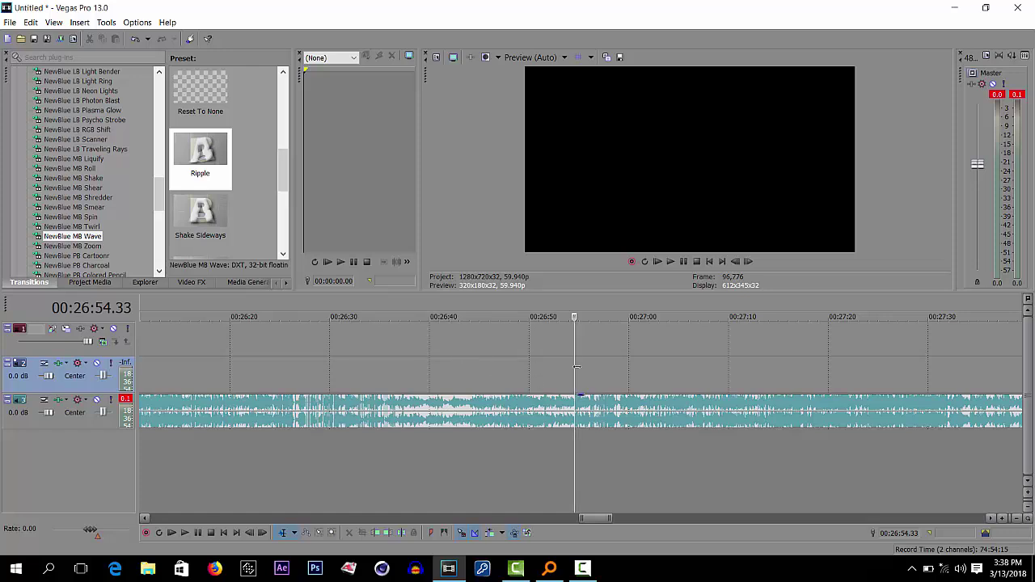
click(563, 345)
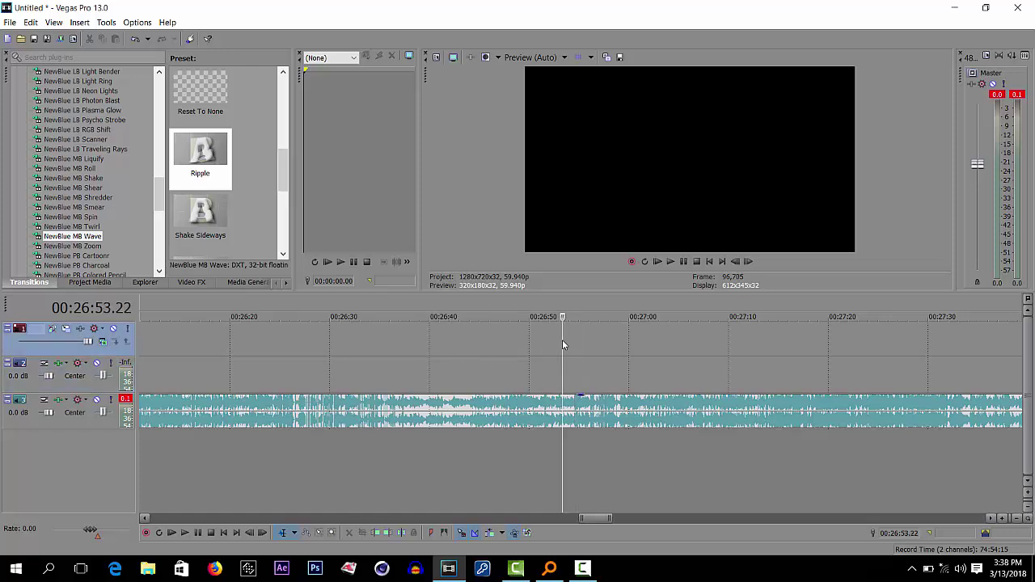
scroll(636, 376, up, 3)
scroll(636, 371, down, 3)
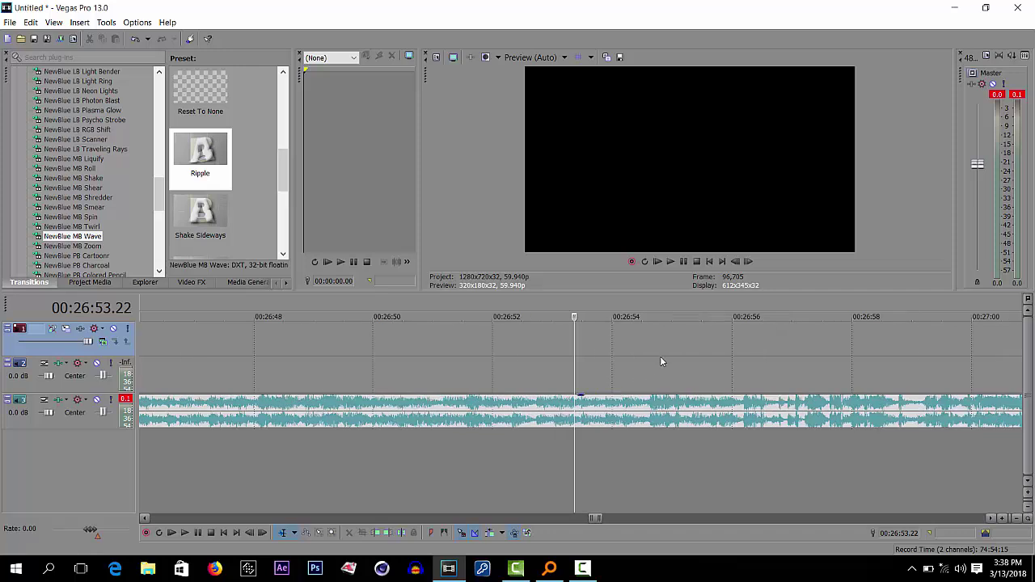
drag(575, 327, 579, 327)
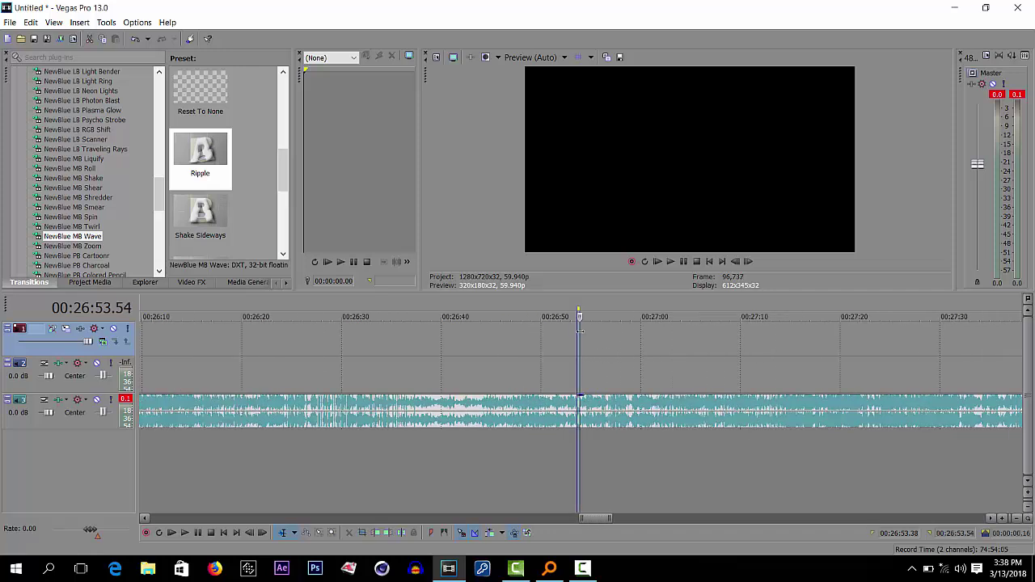
click(579, 335)
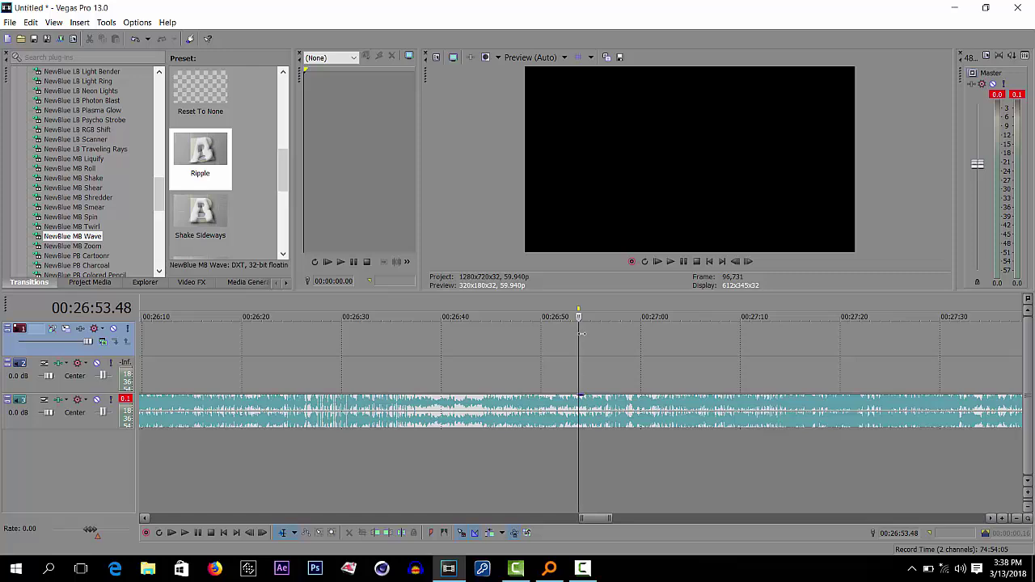
click(578, 338)
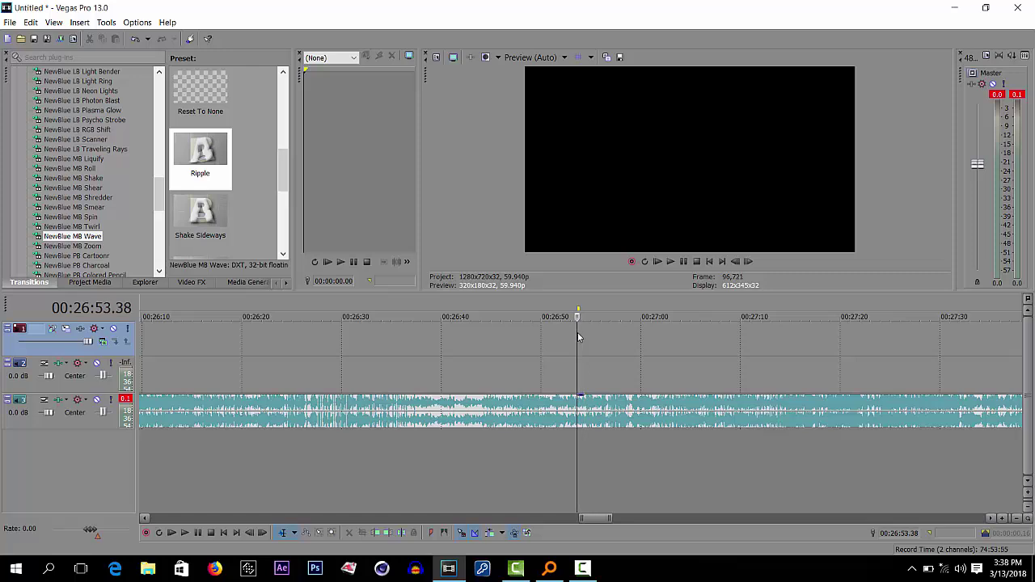
Listen to the mix audio from about 00:26:53.38 to locate where the song comes in
key(space)
scroll(581, 337, up, 5)
scroll(634, 364, down, 2)
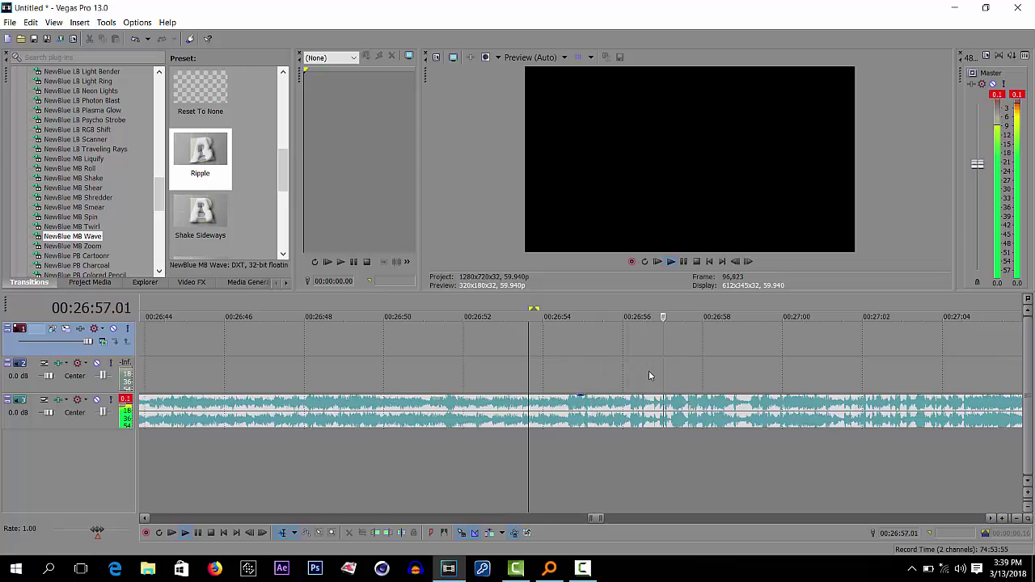
key(space)
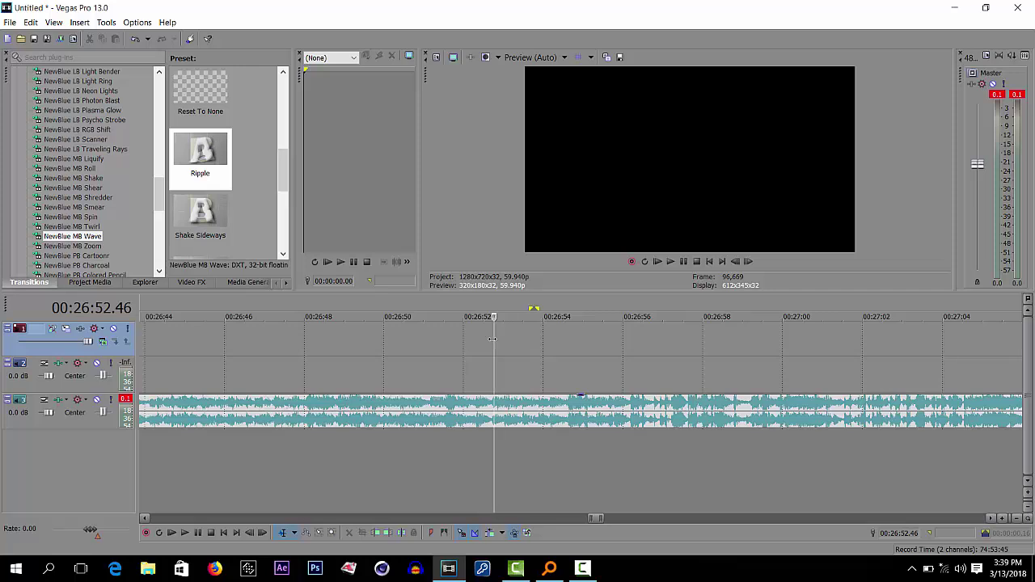
Survey the full length of the mix and play the song's passage from 00:26:52.46
scroll(650, 420, down, 10)
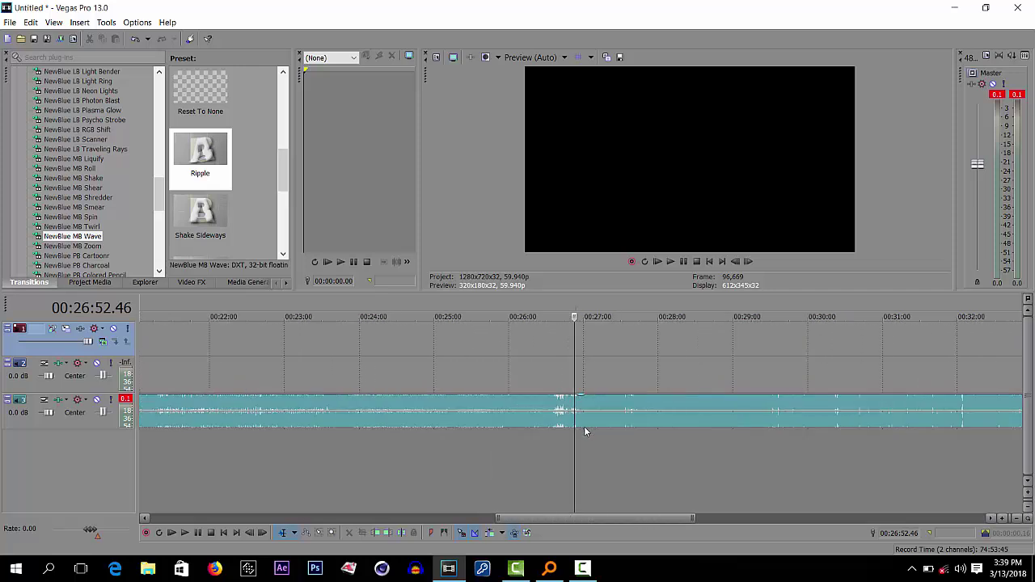
scroll(586, 431, down, 2)
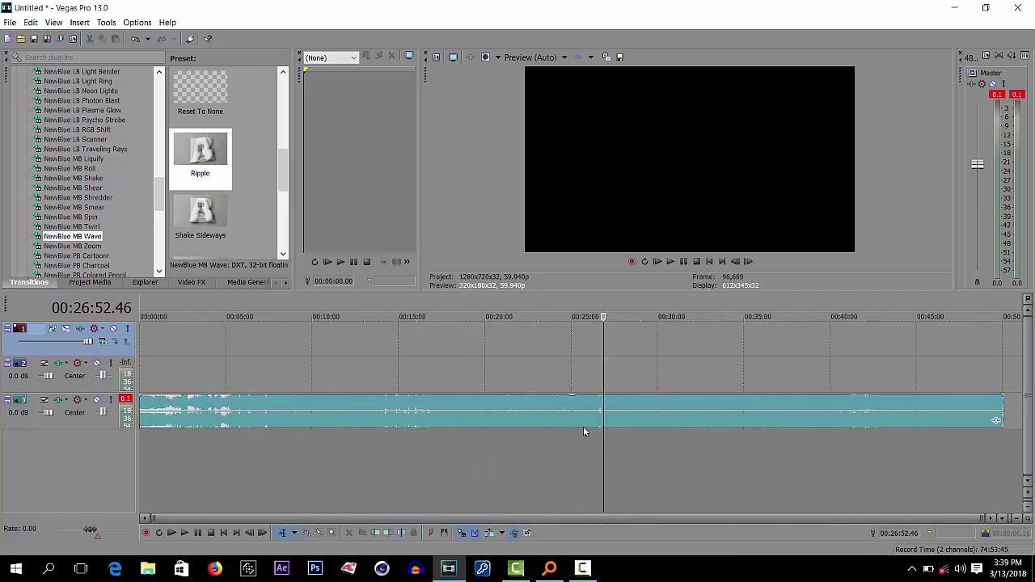
scroll(584, 432, up, 12)
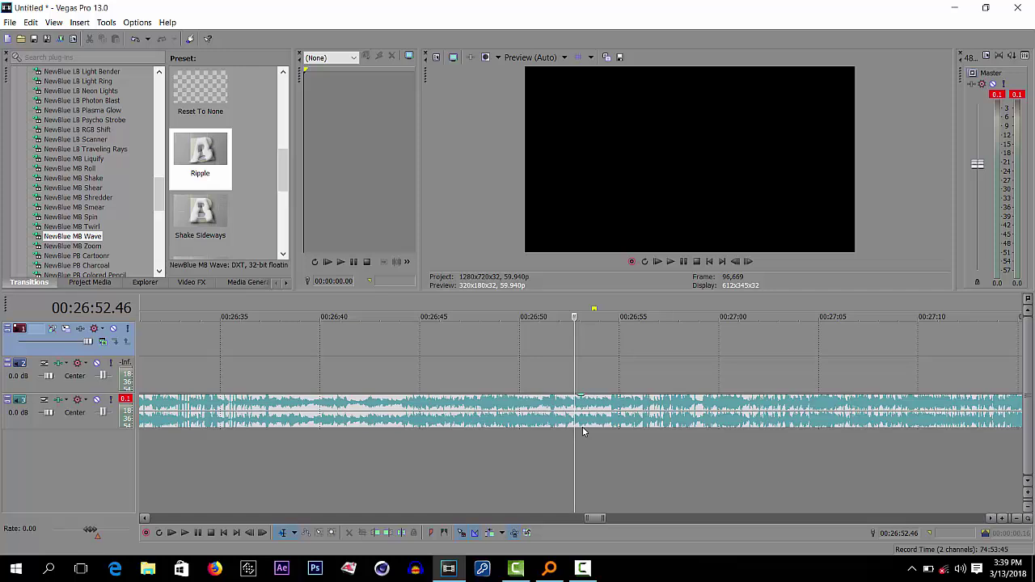
scroll(584, 432, up, 5)
scroll(584, 430, down, 5)
key(space)
scroll(582, 427, up, 3)
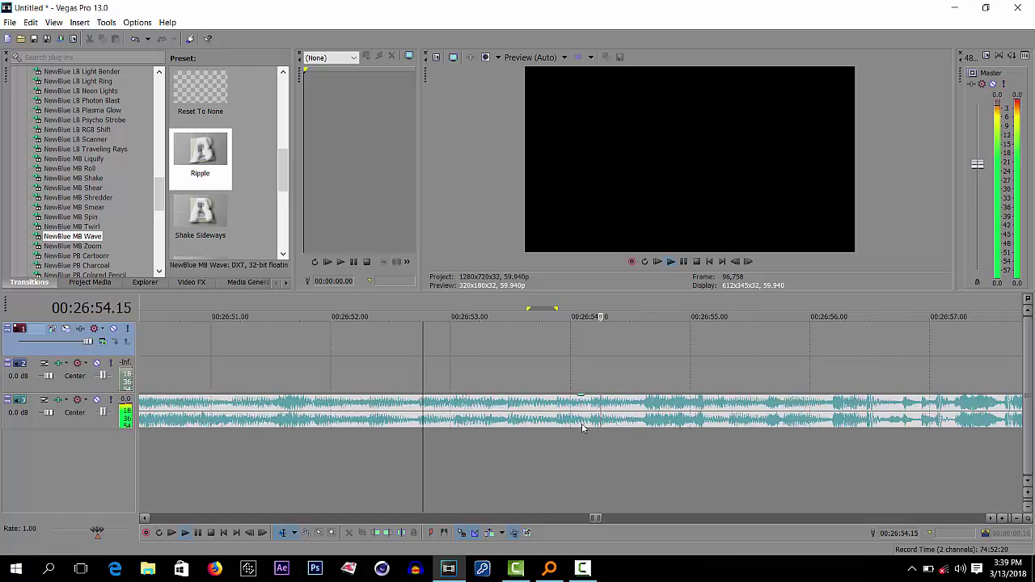
scroll(583, 426, down, 2)
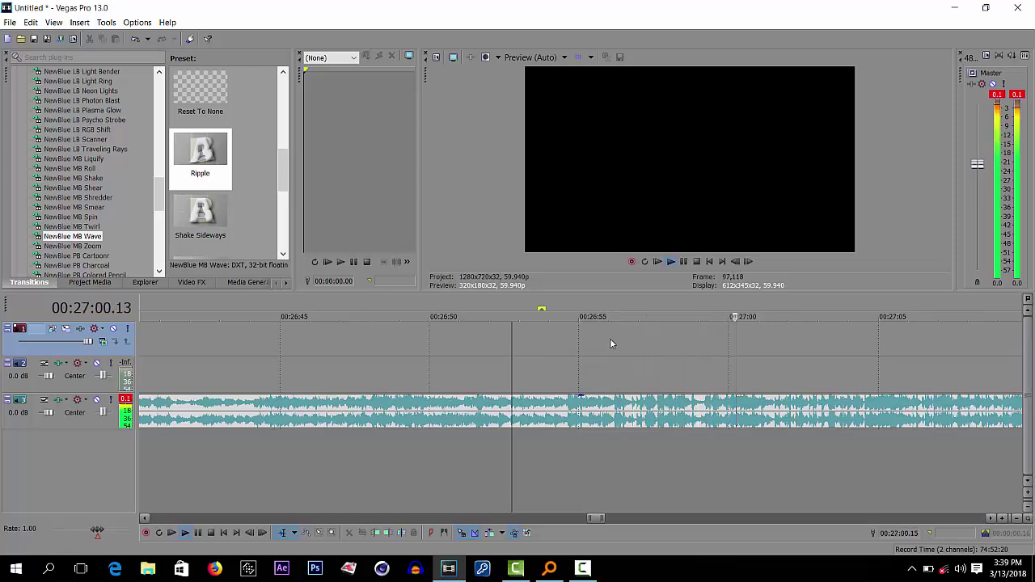
key(space)
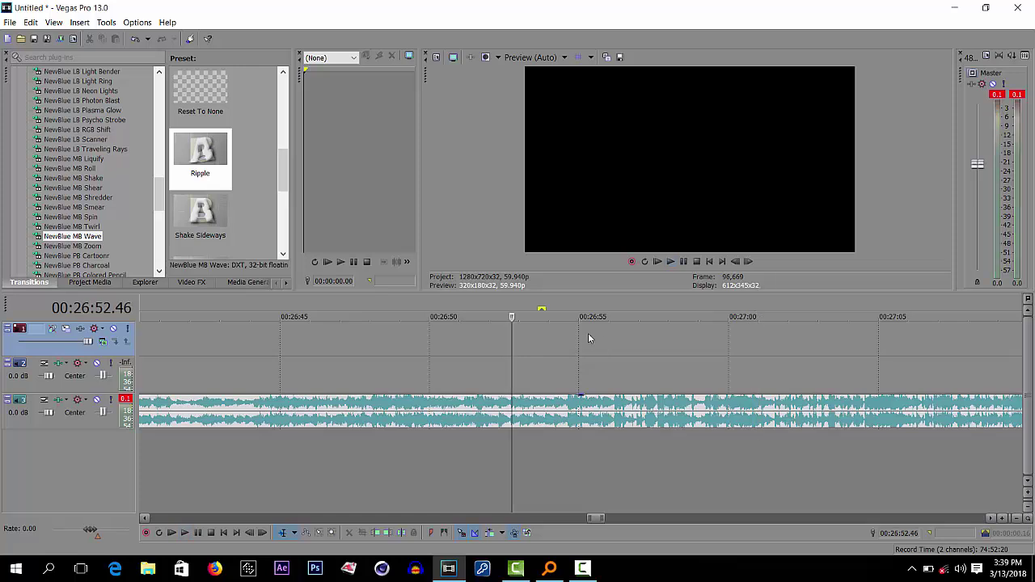
Add the "Naiboi - I Wanna Be" video from the desktop to the tracks above the mix, starting at about 00:26:52
click(955, 6)
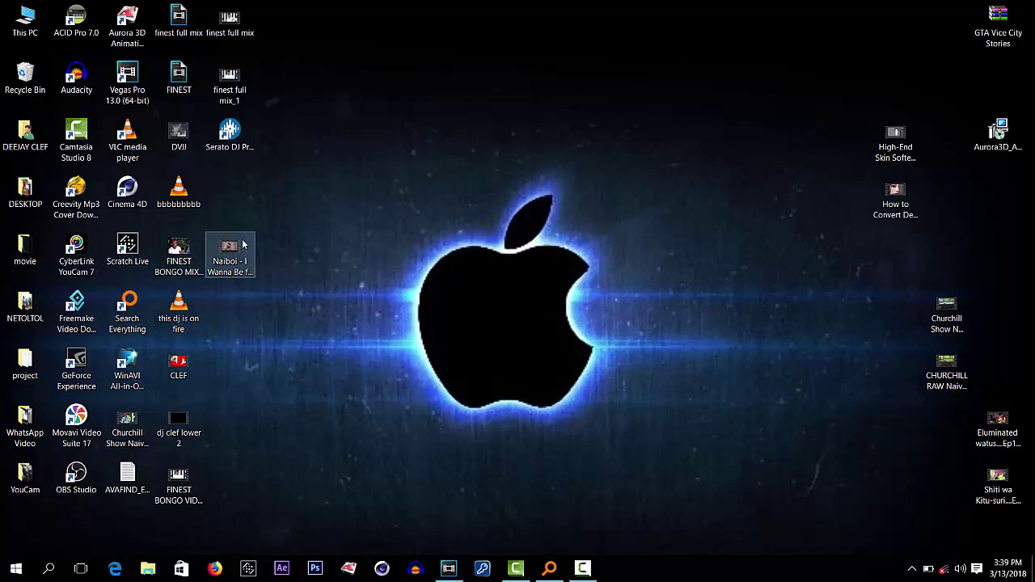
click(236, 250)
drag(234, 256, 522, 343)
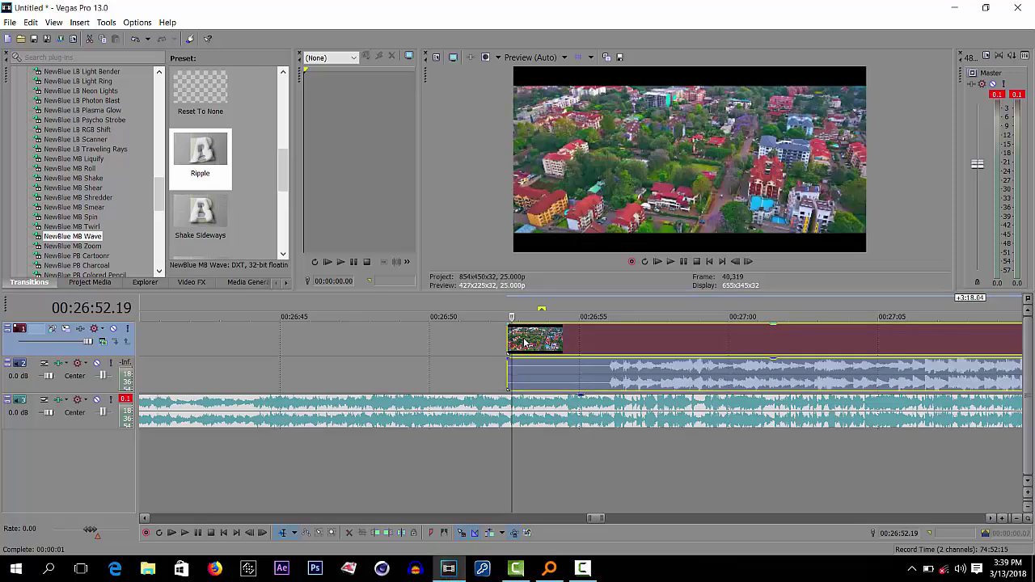
Slide the video clip earlier on the timeline and trim its start to the playhead at 00:26:52.19
drag(660, 378, 530, 381)
drag(406, 370, 511, 369)
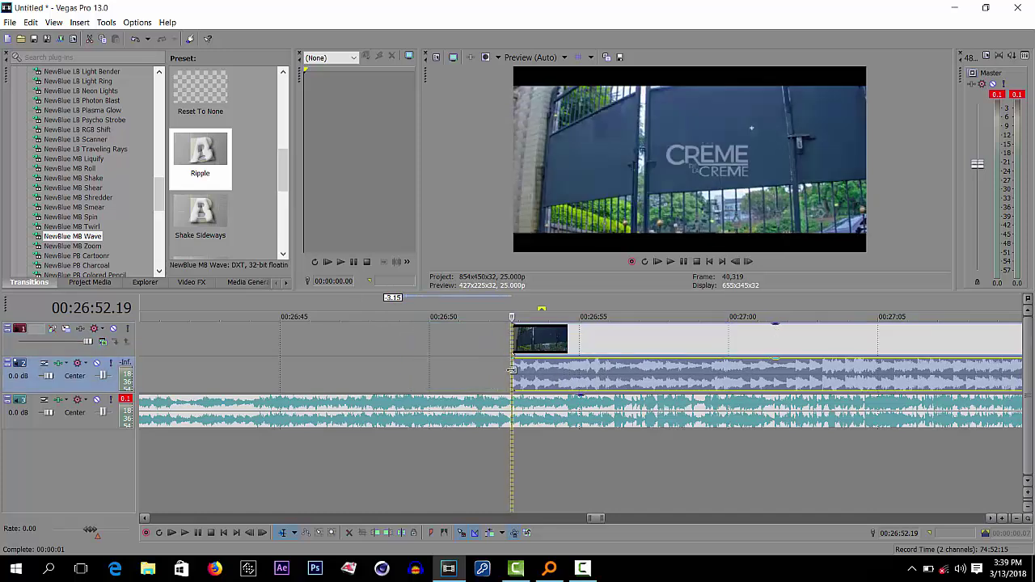
Mute the video's audio track and play the mix against the picture from the start of the clip
click(98, 364)
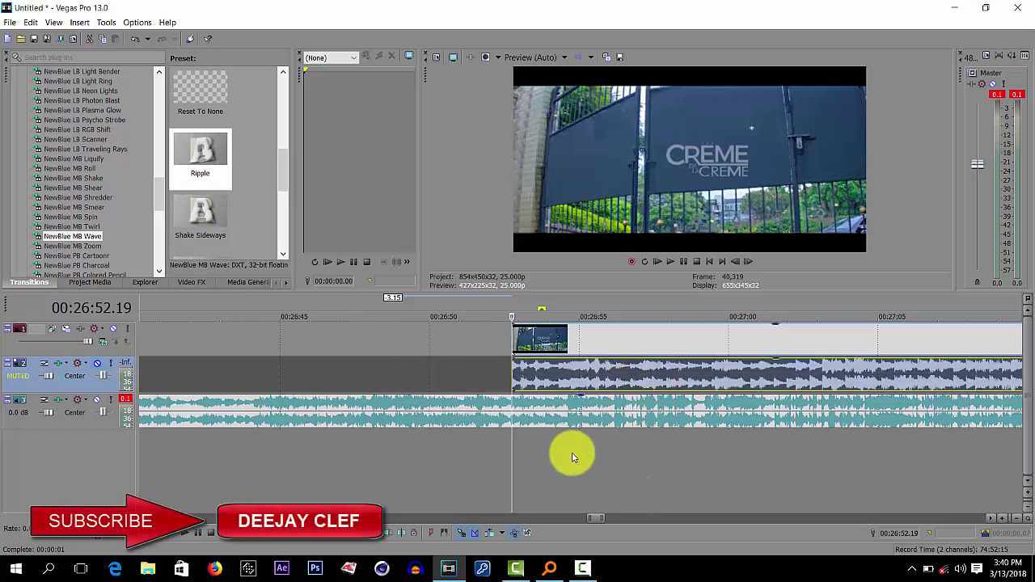
key(space)
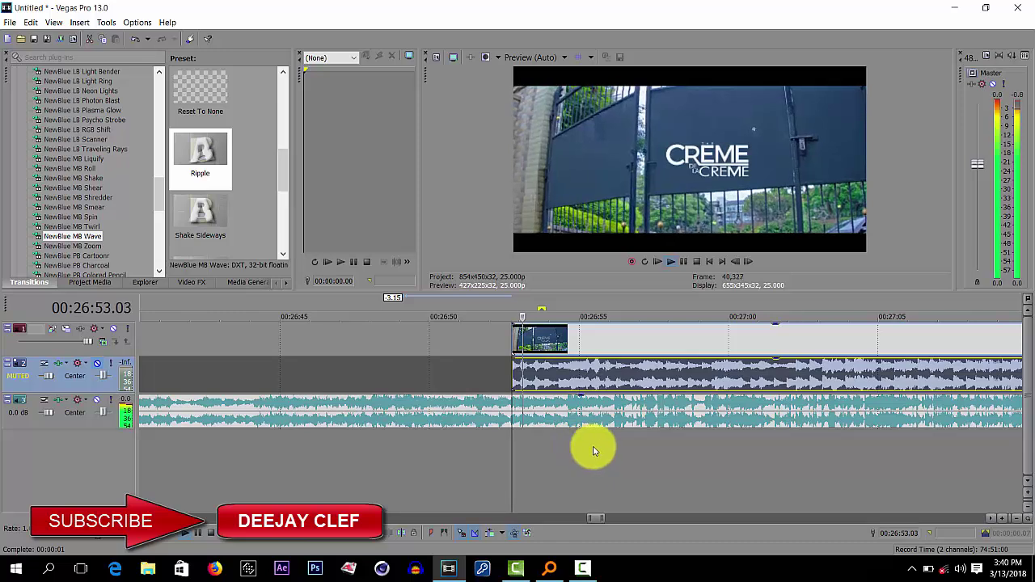
scroll(578, 446, up, 2)
scroll(677, 448, up, 4)
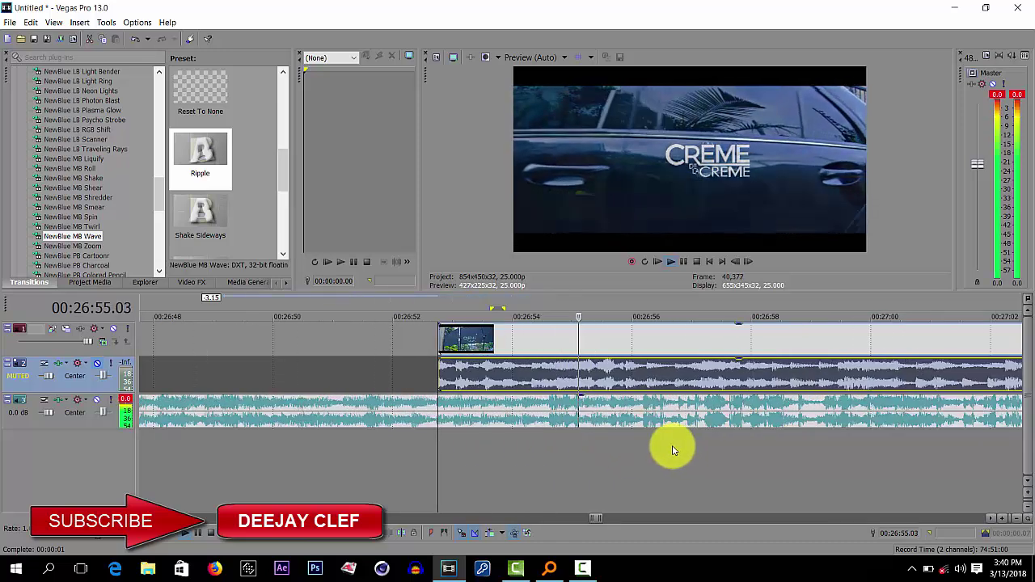
key(space)
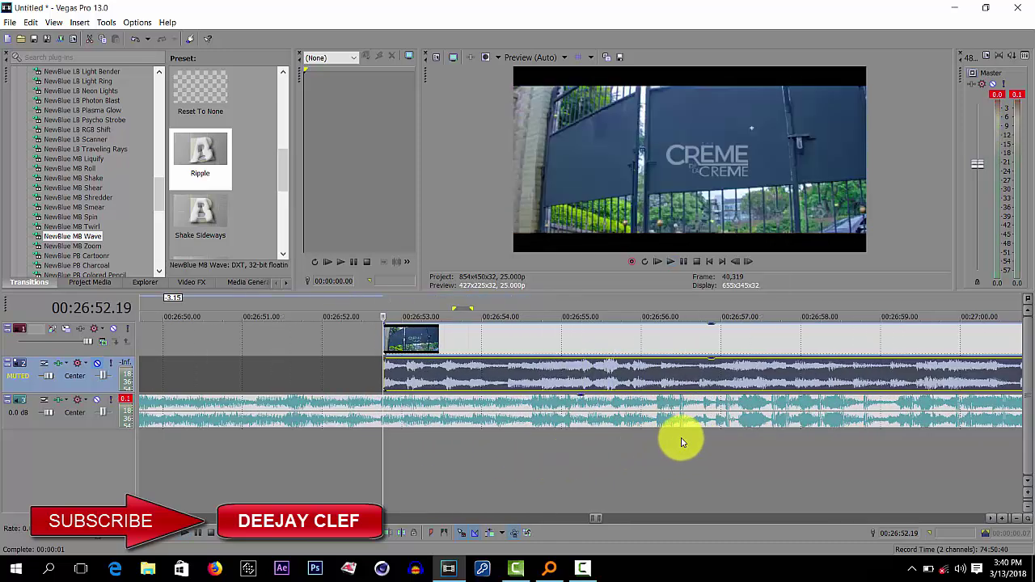
Set the playhead to the mix beat at 00:26:56.12 and play the mix from there
click(677, 439)
scroll(595, 446, up, 3)
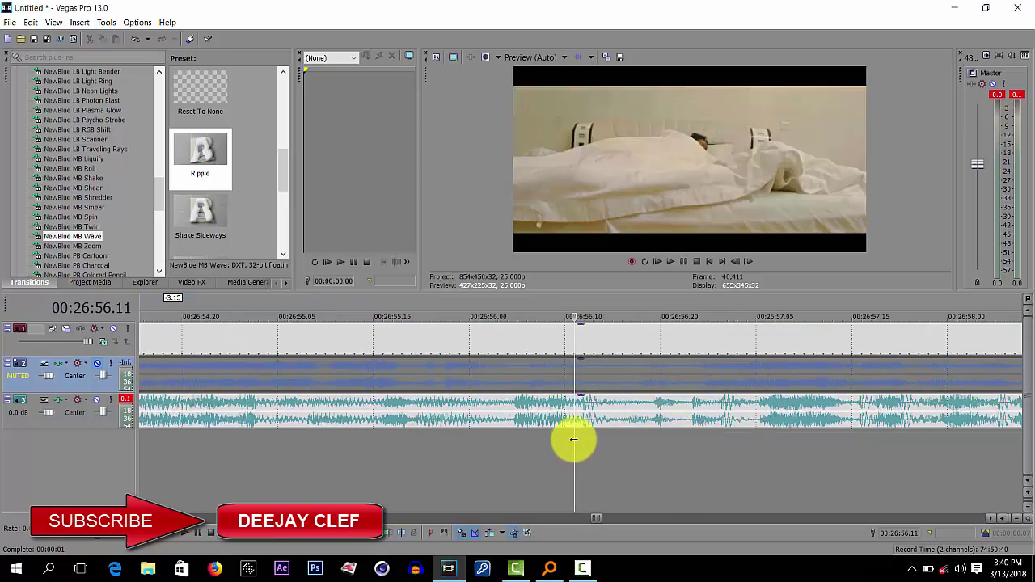
key(space)
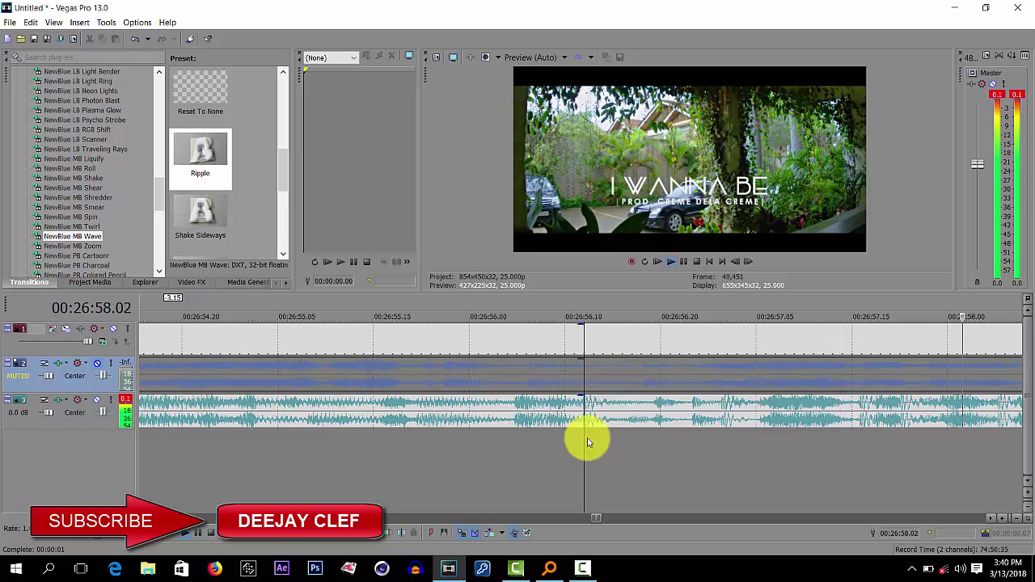
key(space)
scroll(573, 422, down, 3)
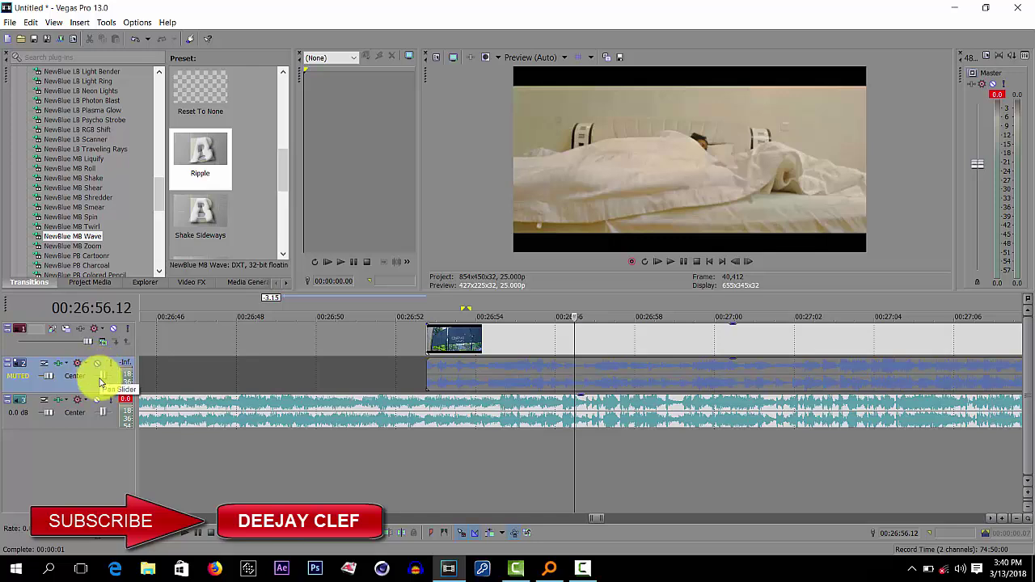
Mute the mix track, unmute the video's audio track and listen to the video's audio from 00:26:56.12
click(98, 402)
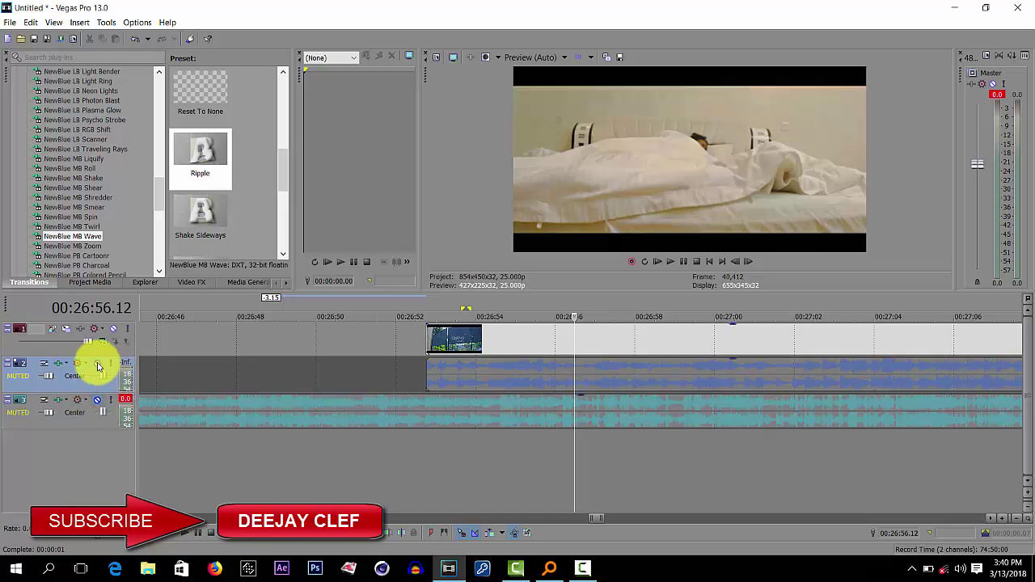
click(98, 365)
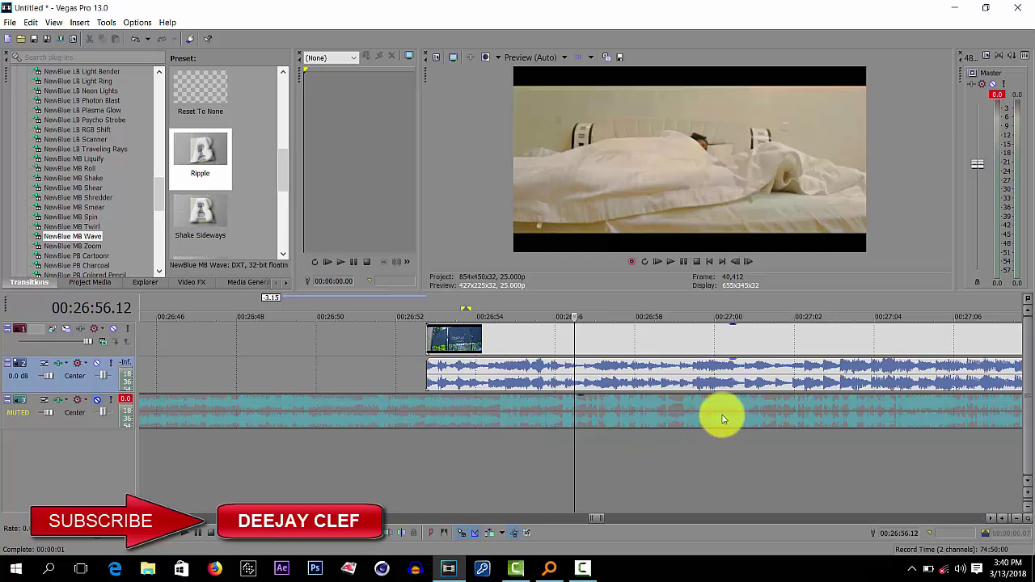
key(space)
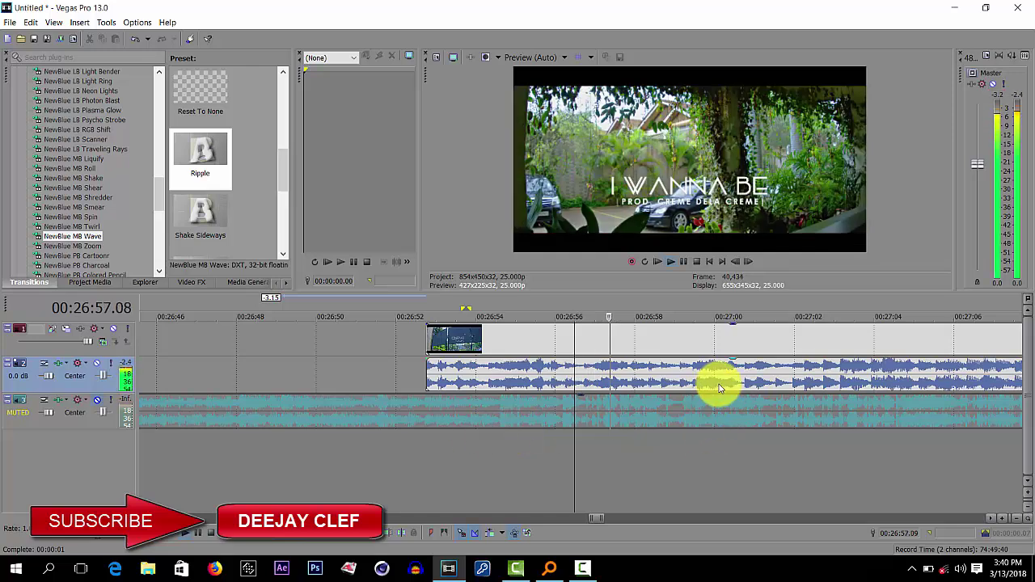
key(space)
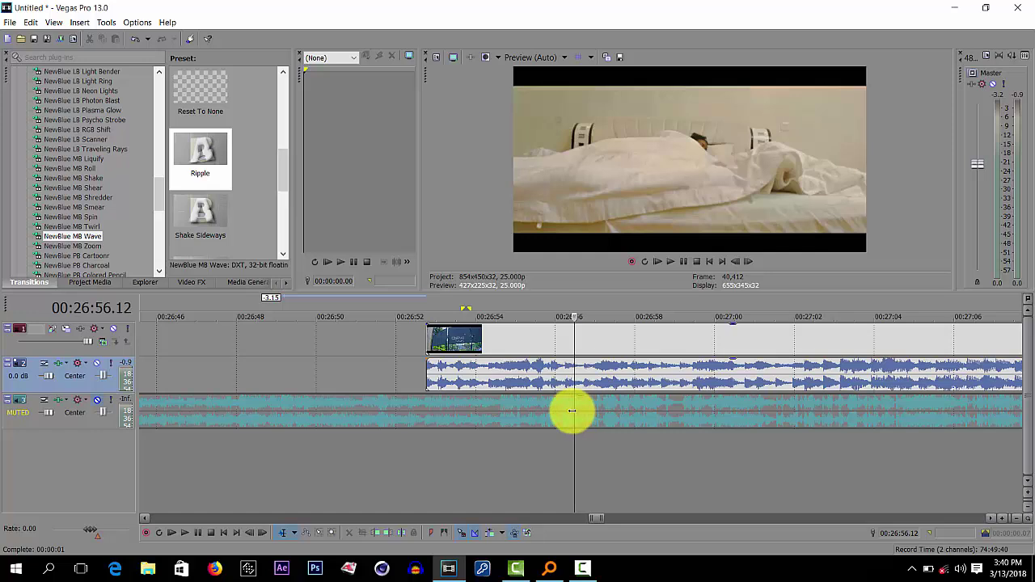
Mute the video's audio, unmute the mix and replay the mix from 00:26:56.12 for comparison
click(96, 363)
click(97, 399)
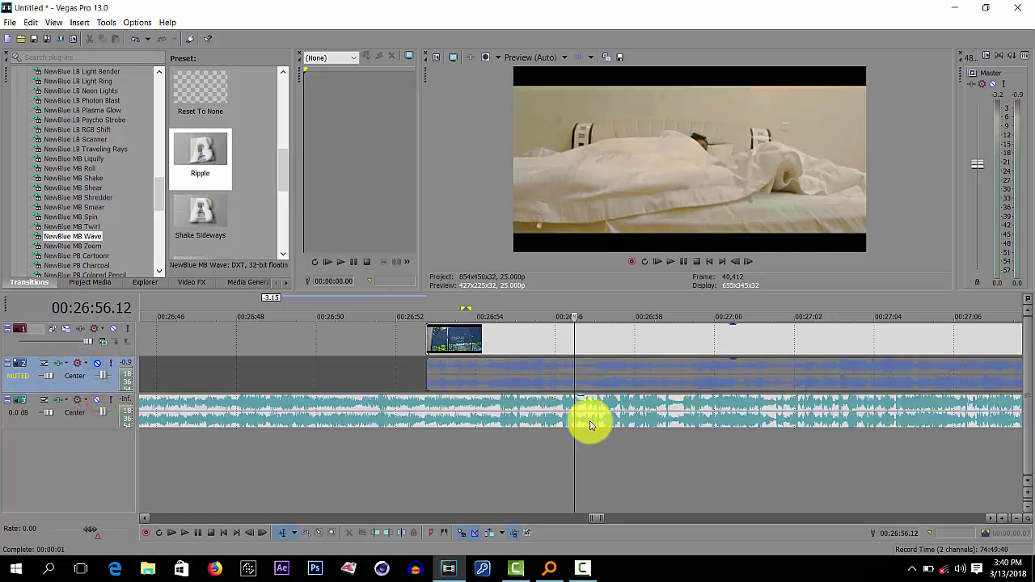
key(space)
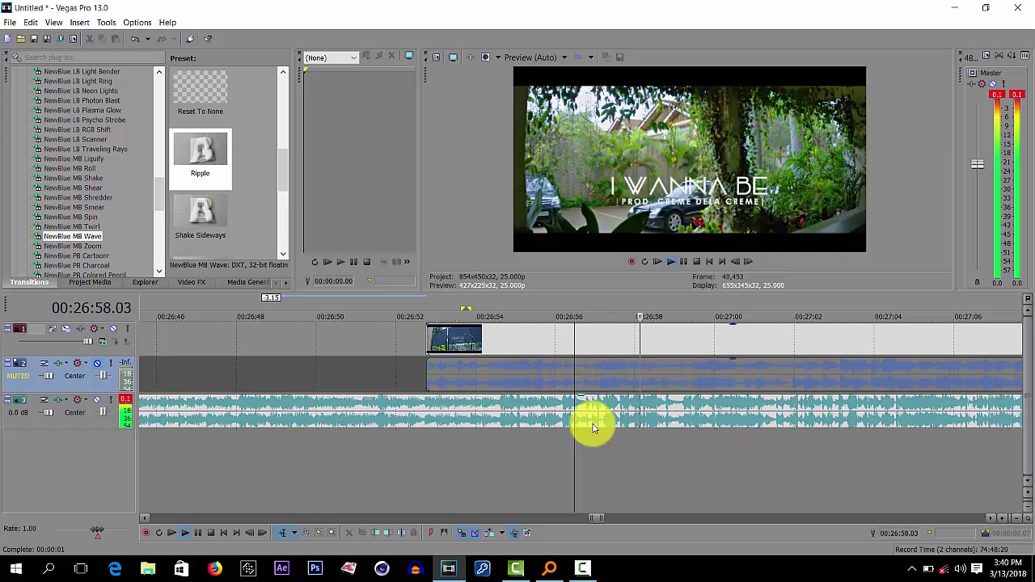
key(space)
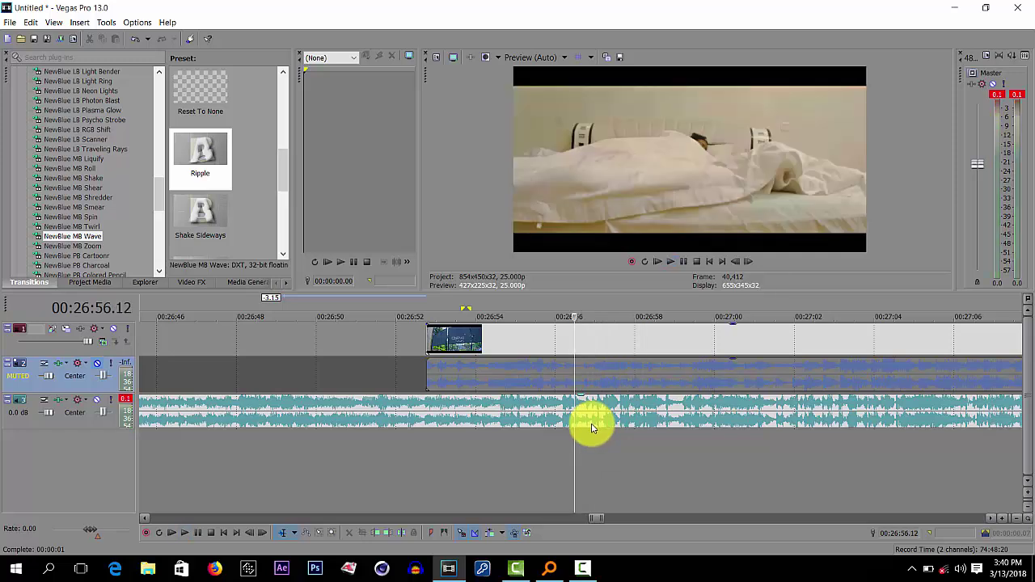
Mute the mix, unmute the video's audio, shift the clip earlier and audition it from 00:26:56.12
click(97, 399)
click(97, 363)
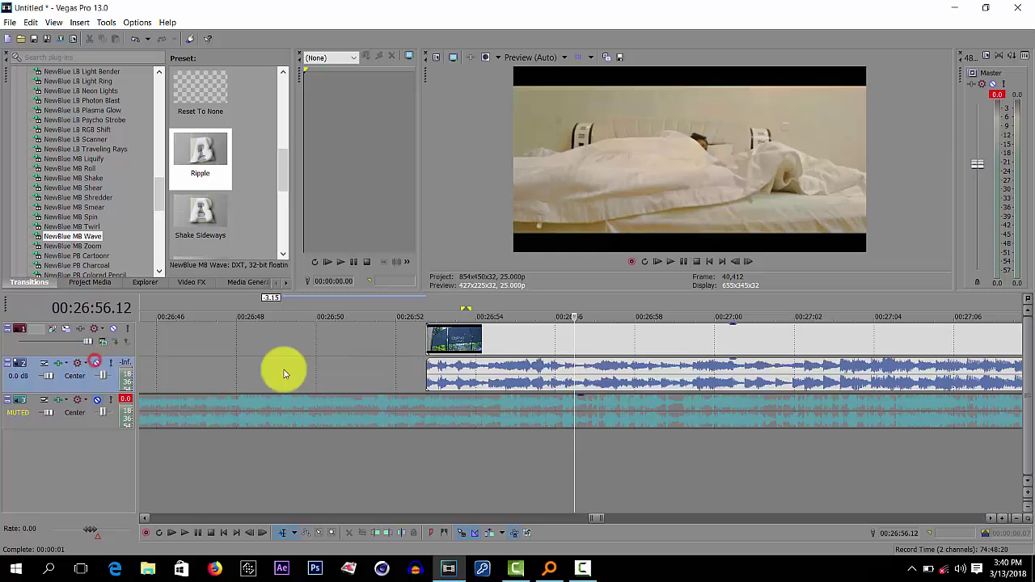
scroll(728, 372, down, 5)
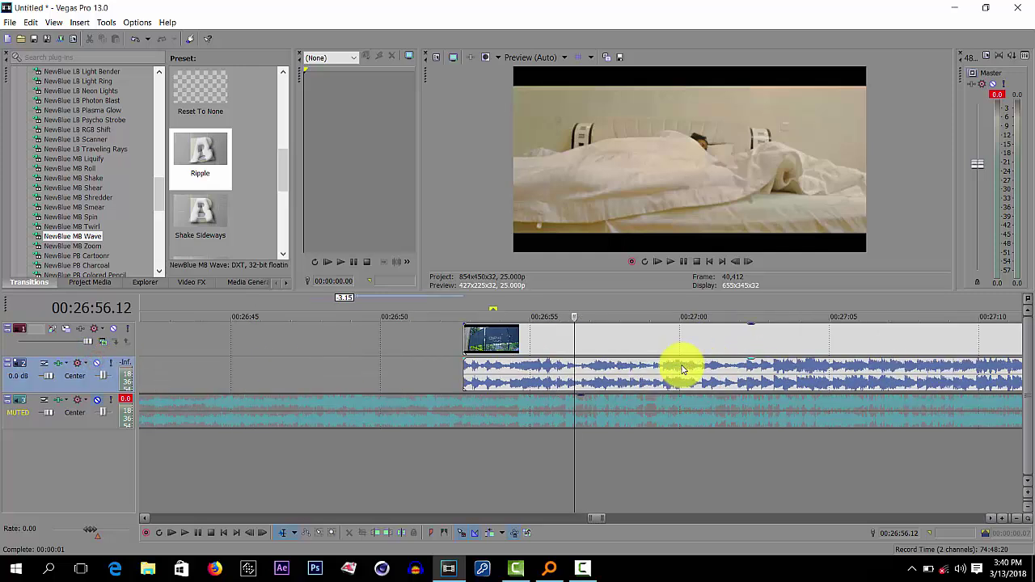
scroll(703, 369, up, 5)
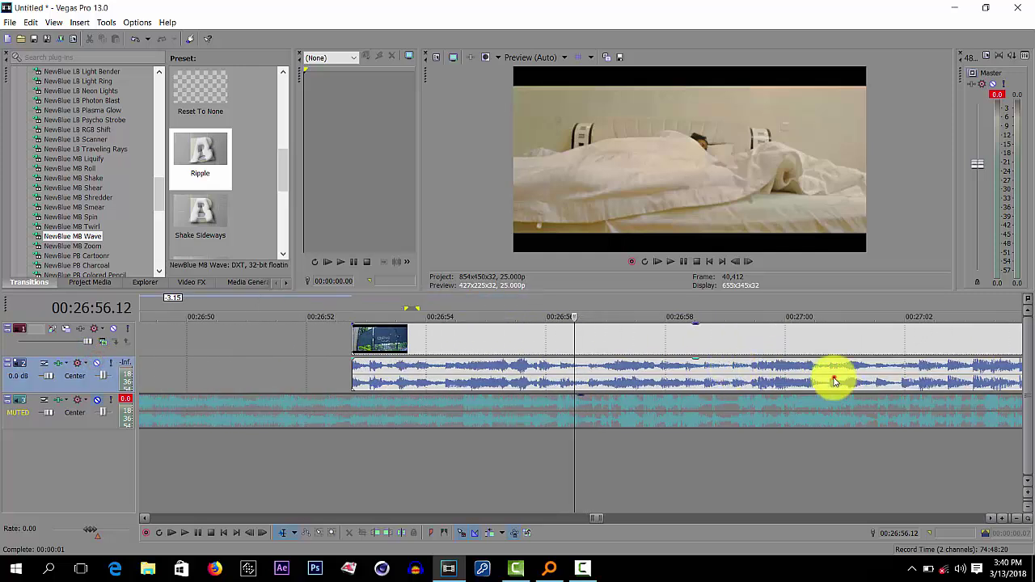
key(space)
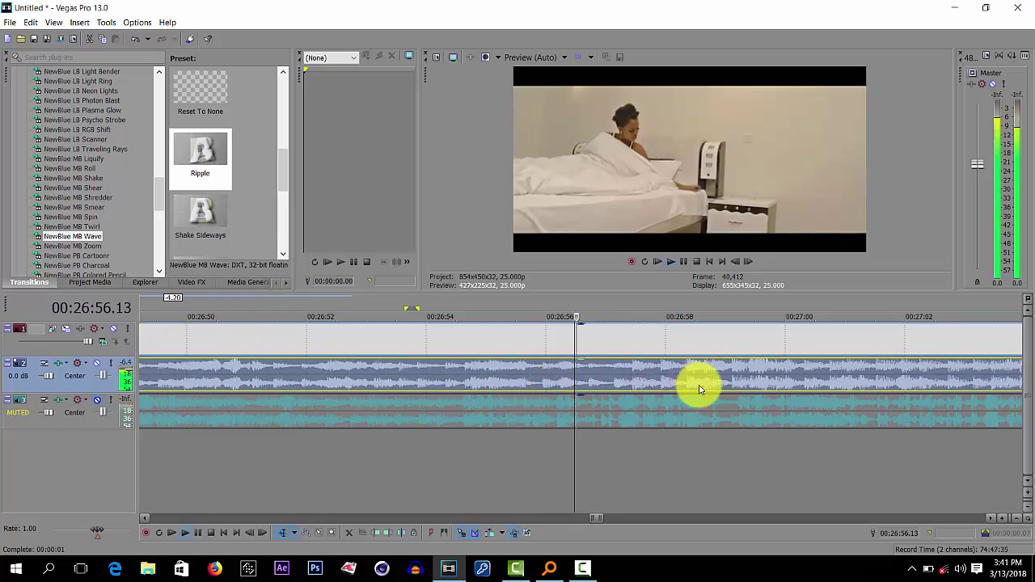
key(space)
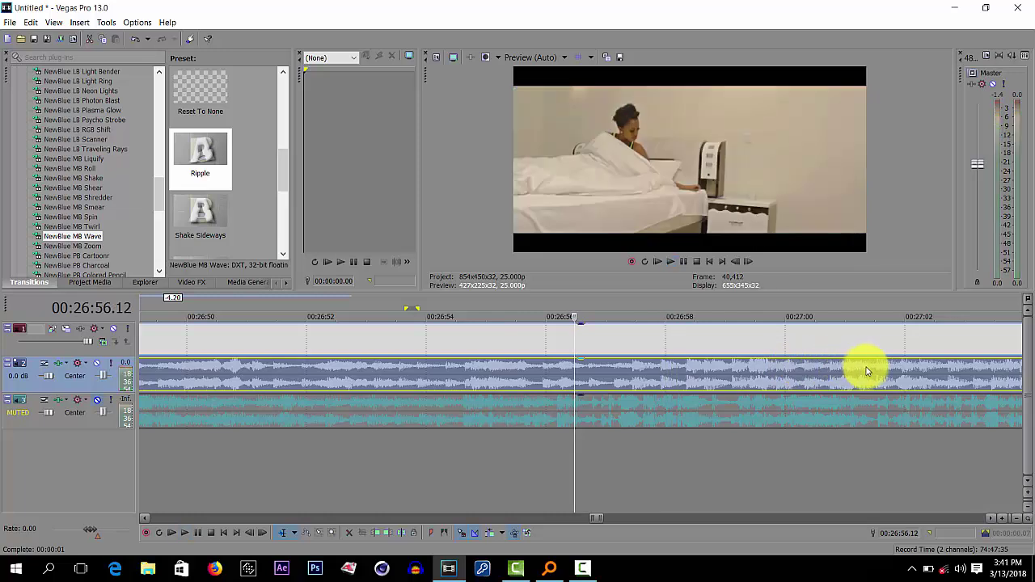
Move the video clip further earlier on the timeline and play its audio from 00:26:56.12
scroll(835, 374, down, 2)
drag(835, 374, 589, 369)
key(space)
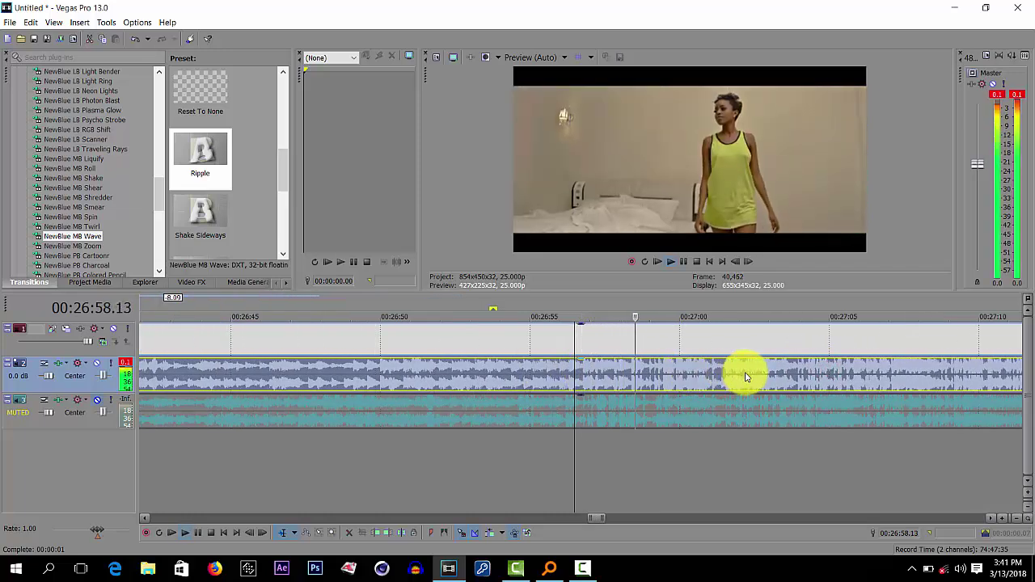
key(space)
Fine-shift the clip earlier until its beat meets 00:26:56.12, and play its audio from there
drag(739, 369, 684, 386)
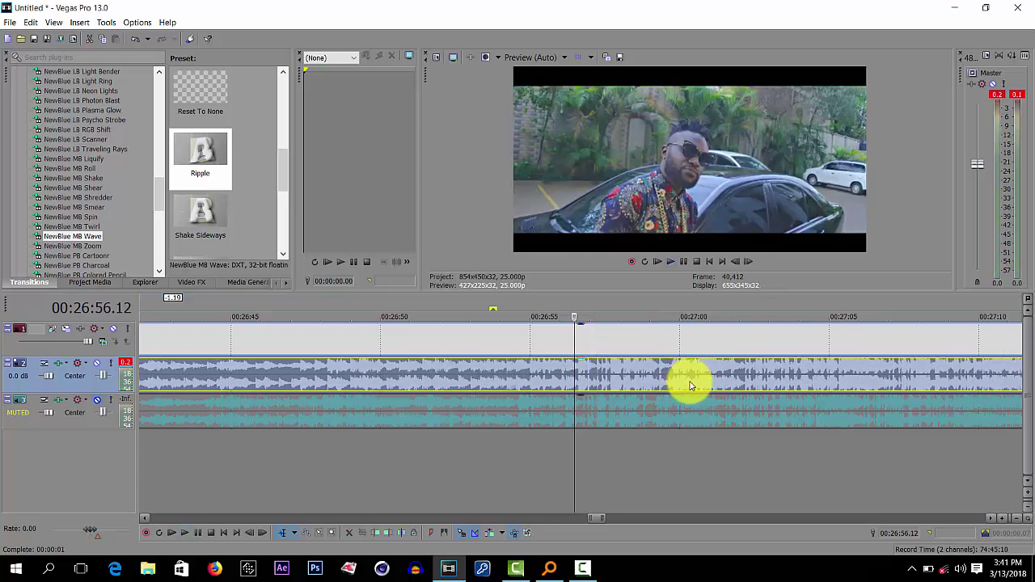
scroll(691, 386, up, 4)
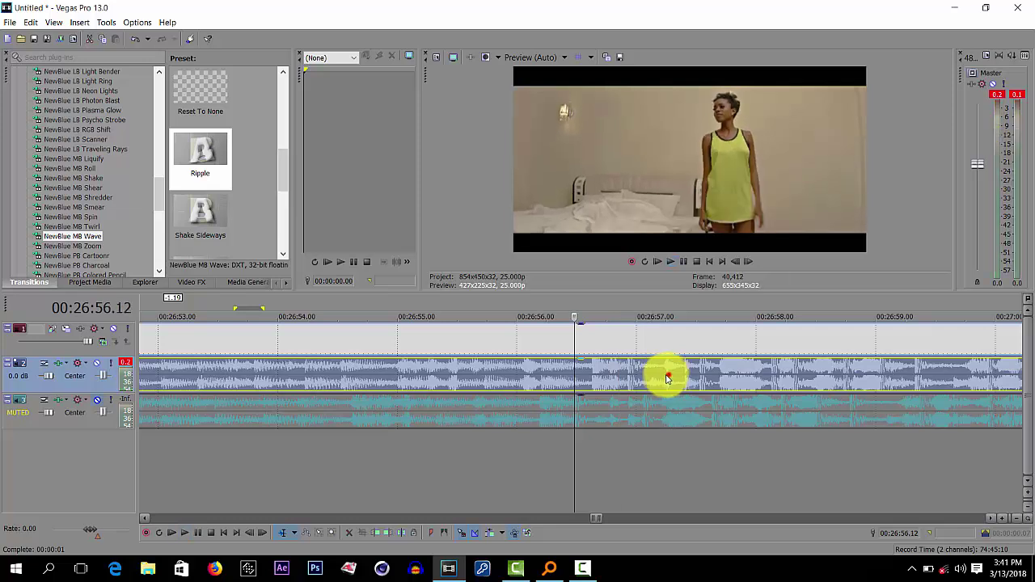
drag(668, 376, 616, 383)
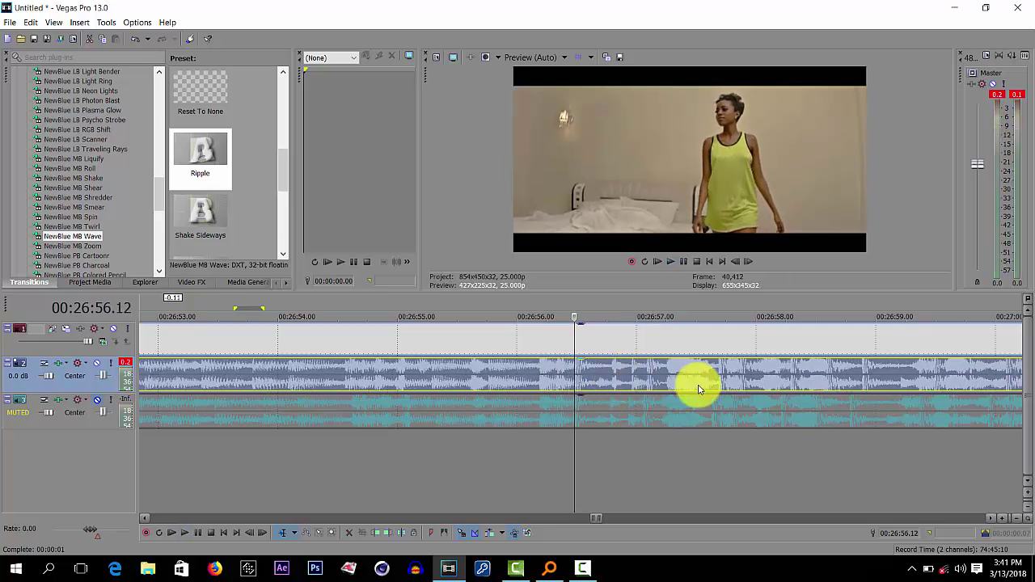
key(space)
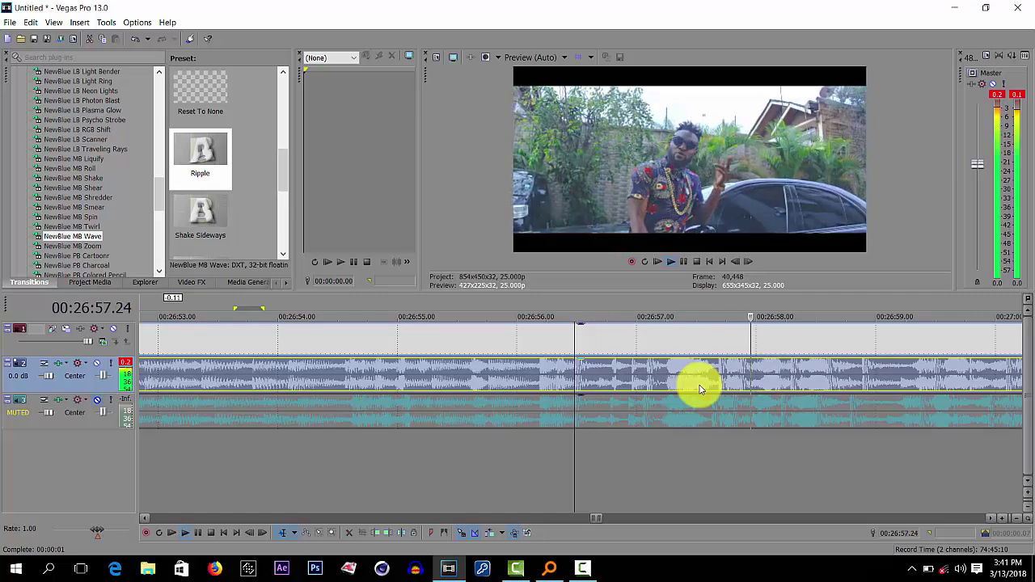
key(space)
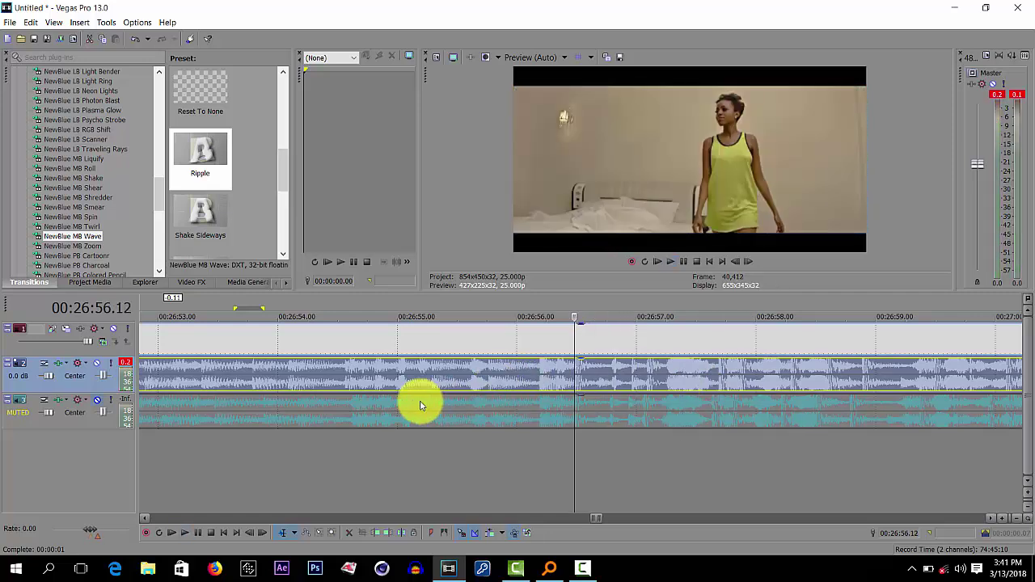
Mute the video's audio, unmute the mix and play the mix from 00:26:56.12 against the repositioned picture
click(96, 363)
click(97, 401)
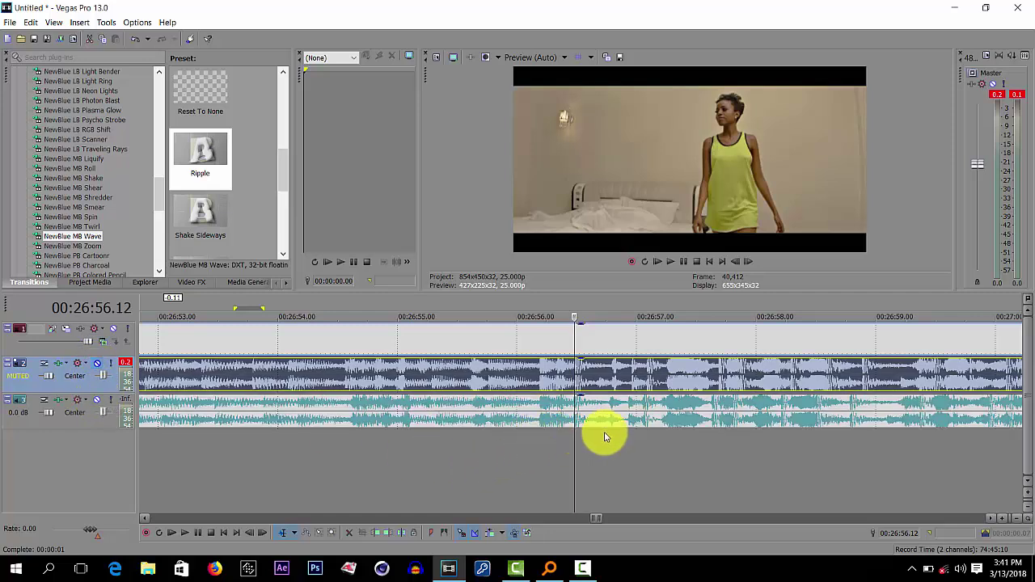
key(space)
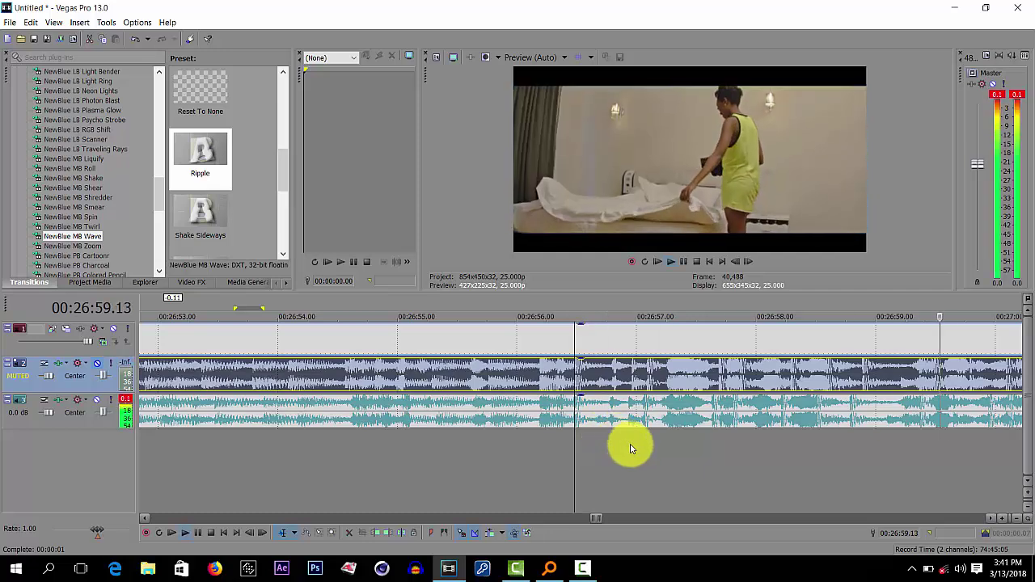
key(space)
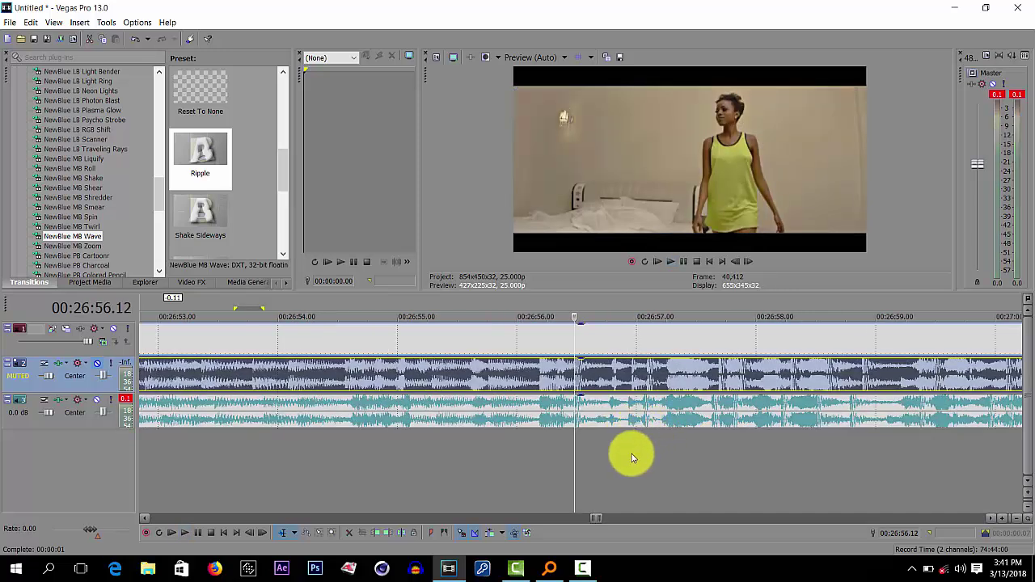
Split the video clip and its audio at 00:26:56.12 and delete the part before the split
scroll(632, 458, up, 5)
scroll(632, 457, down, 3)
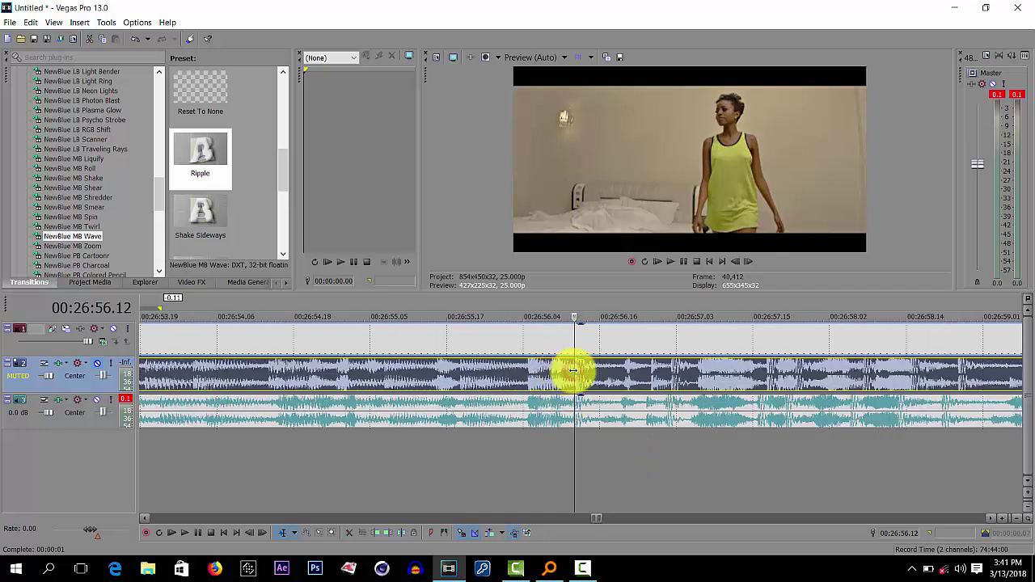
click(573, 374)
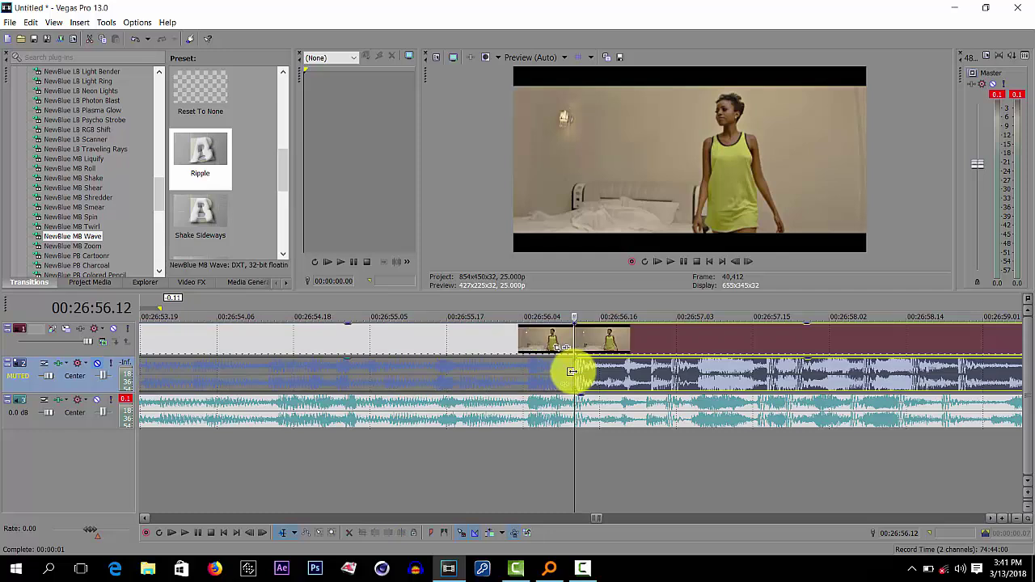
click(526, 377)
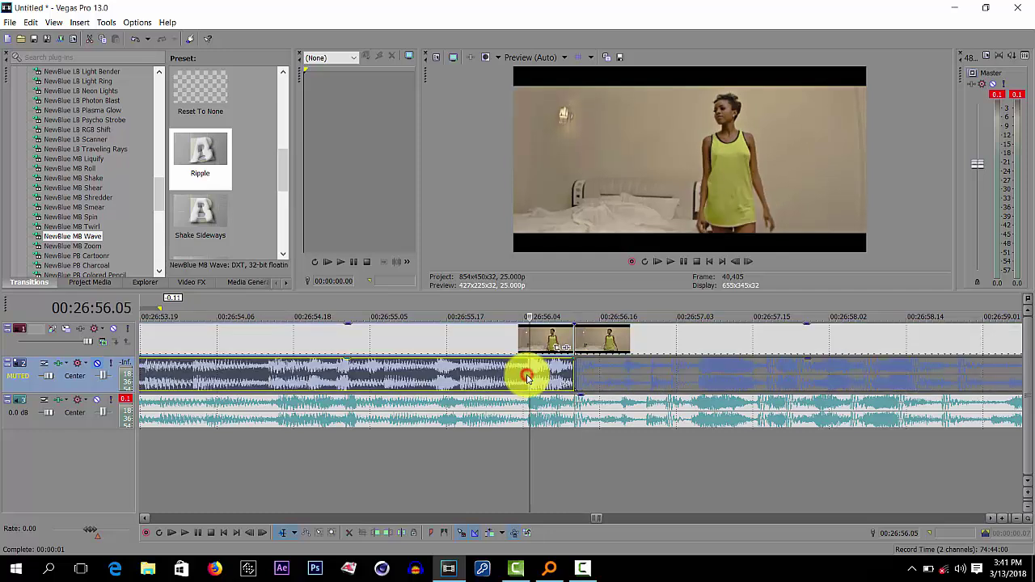
key(Delete)
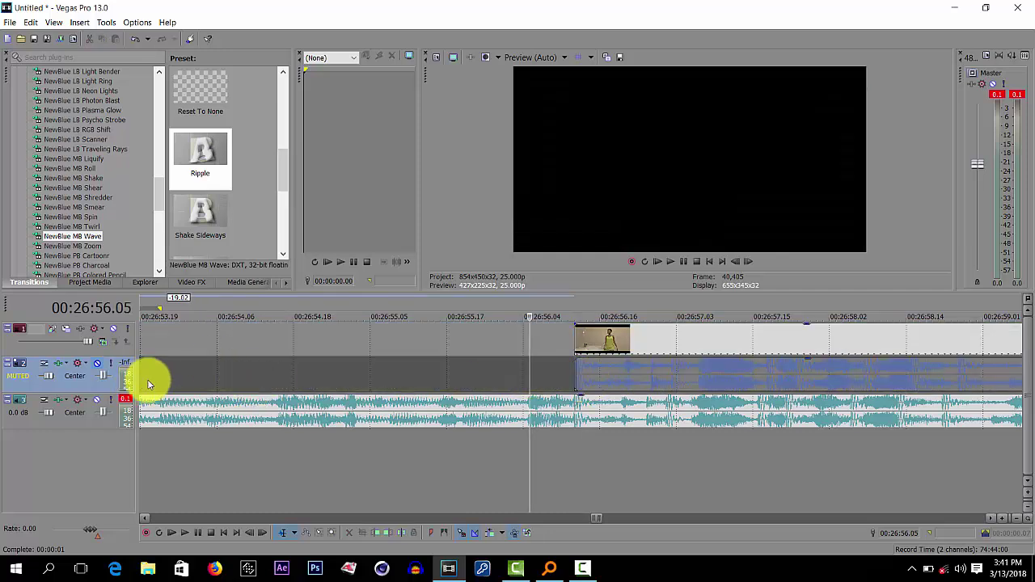
Unmute the video's audio, split the clip at 00:26:57.24 and delete the part after the split
click(96, 363)
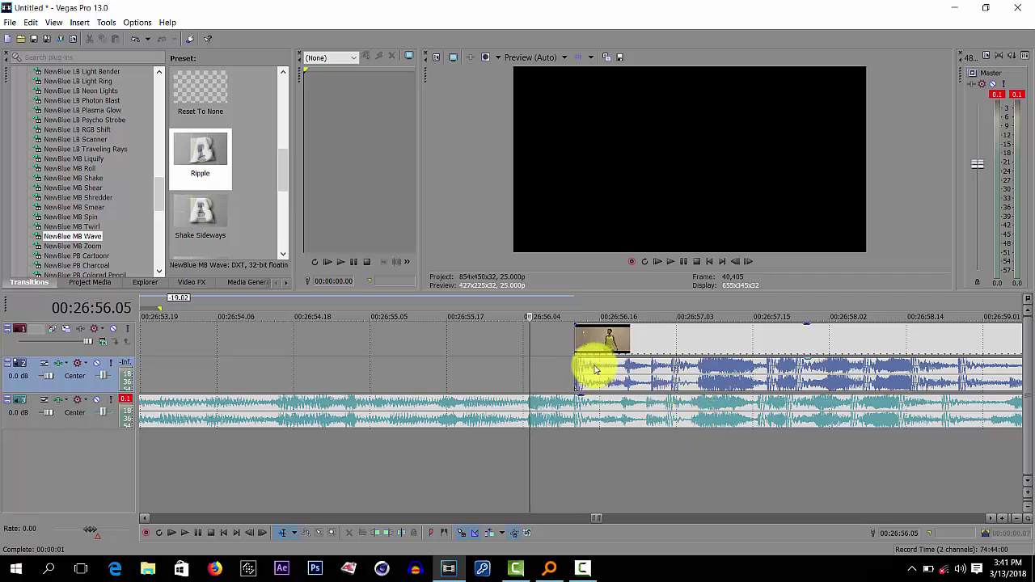
click(636, 370)
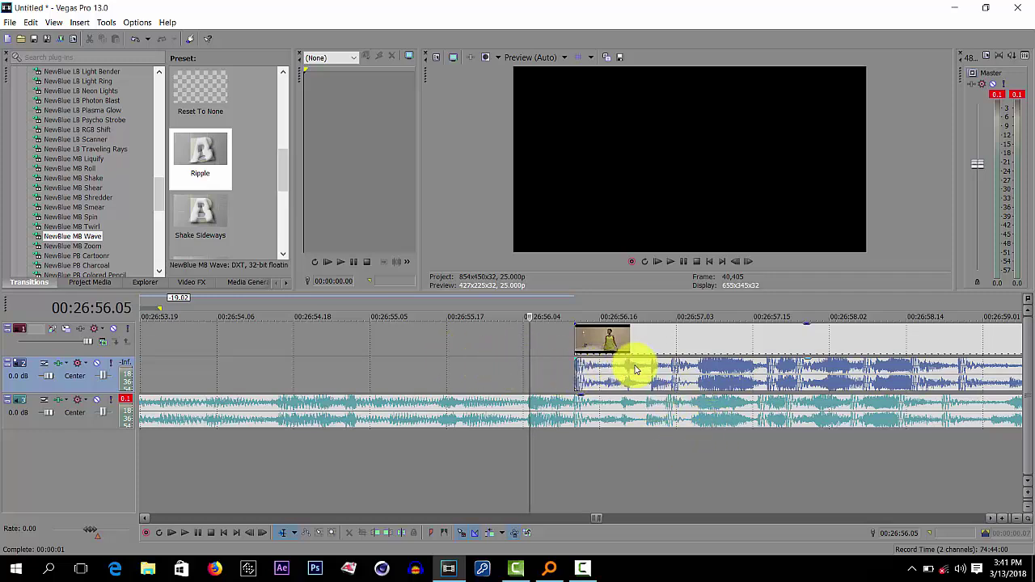
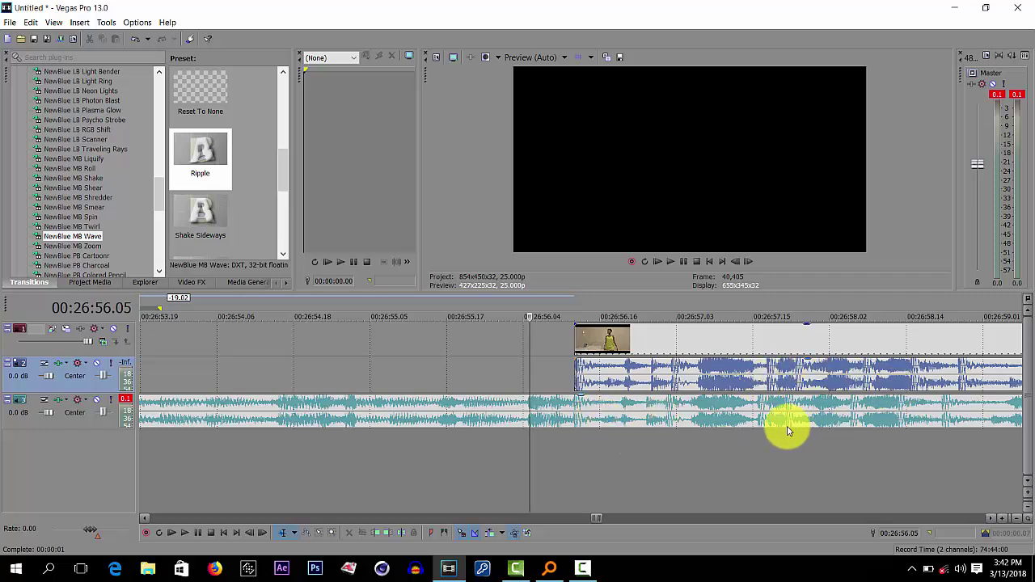
click(813, 370)
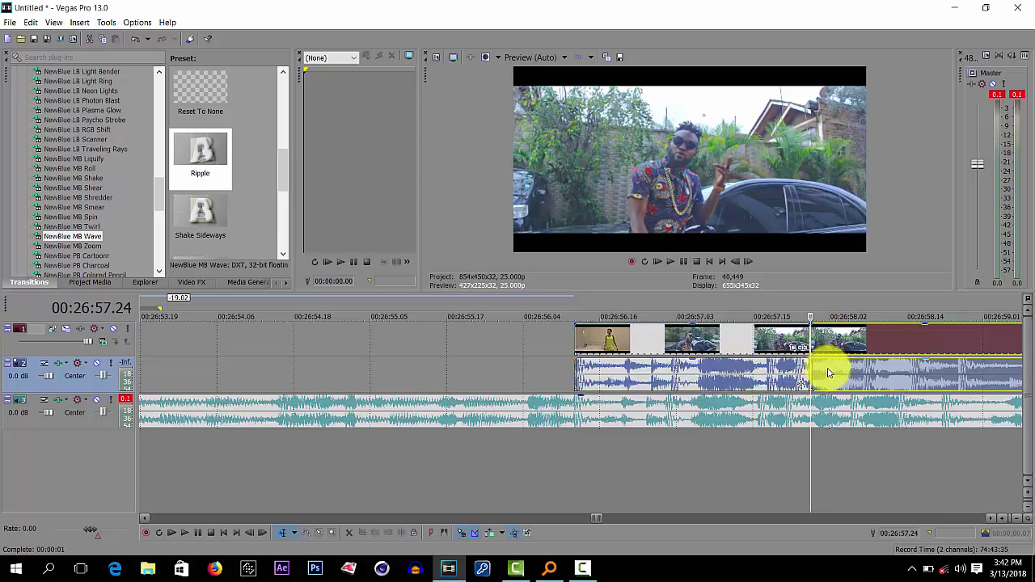
click(827, 373)
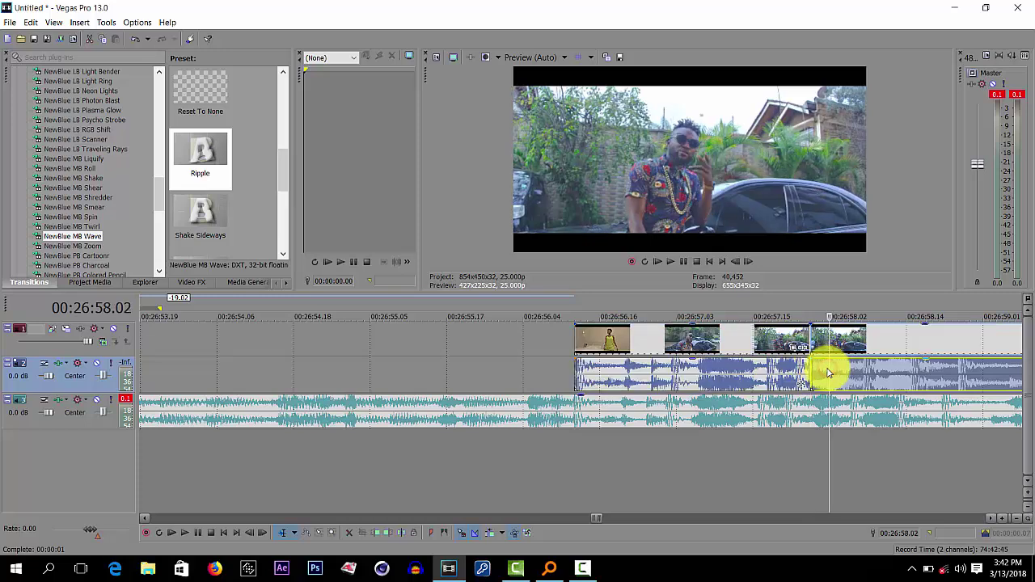
key(Delete)
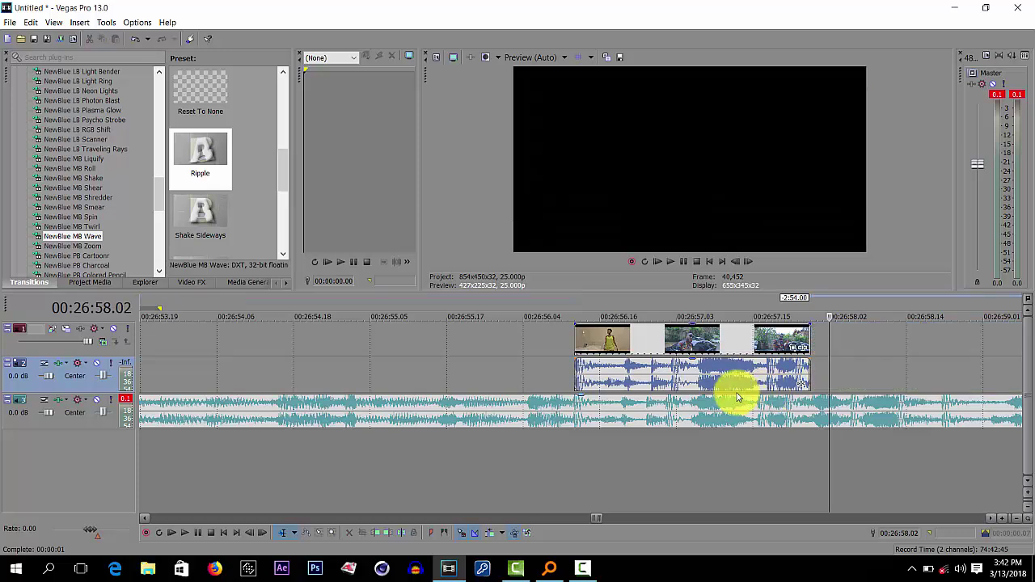
Time-compress the trimmed clip from its end by about two frames so its waveform lines up with the mix
click(675, 383)
scroll(674, 382, up, 2)
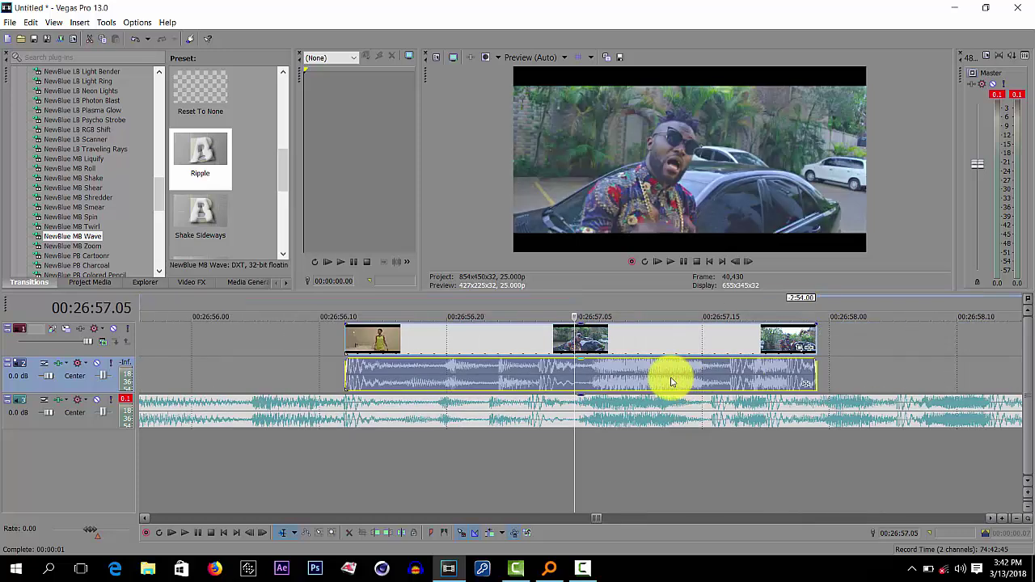
scroll(651, 380, up, 1)
scroll(536, 397, down, 1)
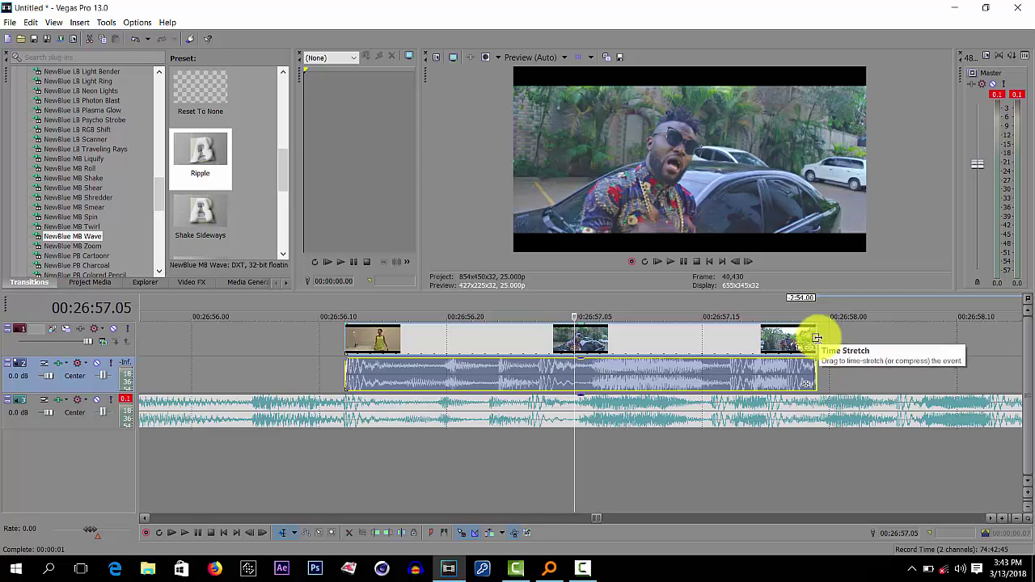
drag(813, 339, 785, 358)
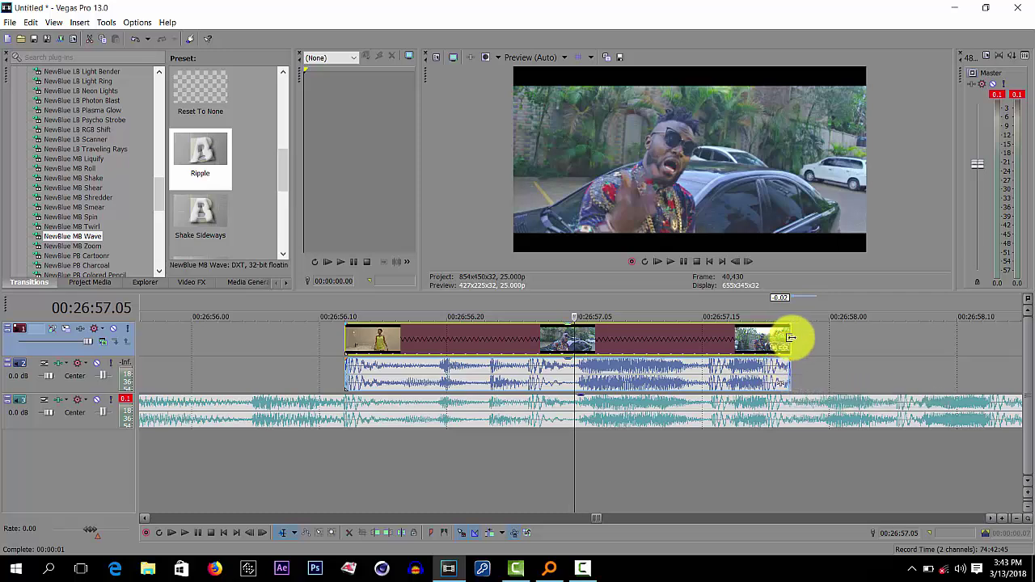
mouse_move(790, 338)
mouse_down()
mouse_move(860, 334)
mouse_move(790, 350)
mouse_up()
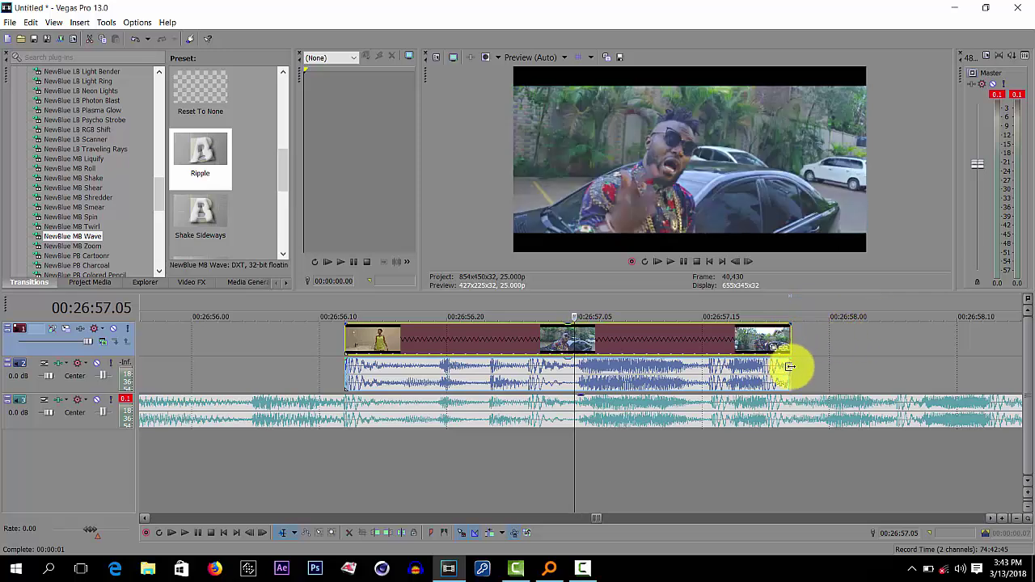
Try time-stretching the clip's end about seven frames longer, and return it to the compressed length
click(663, 375)
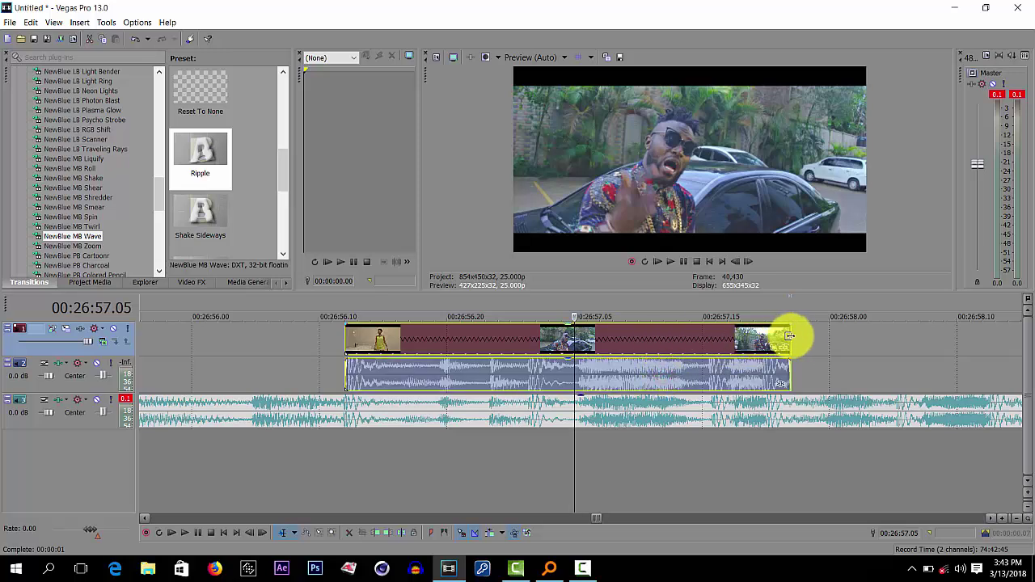
drag(790, 337, 878, 343)
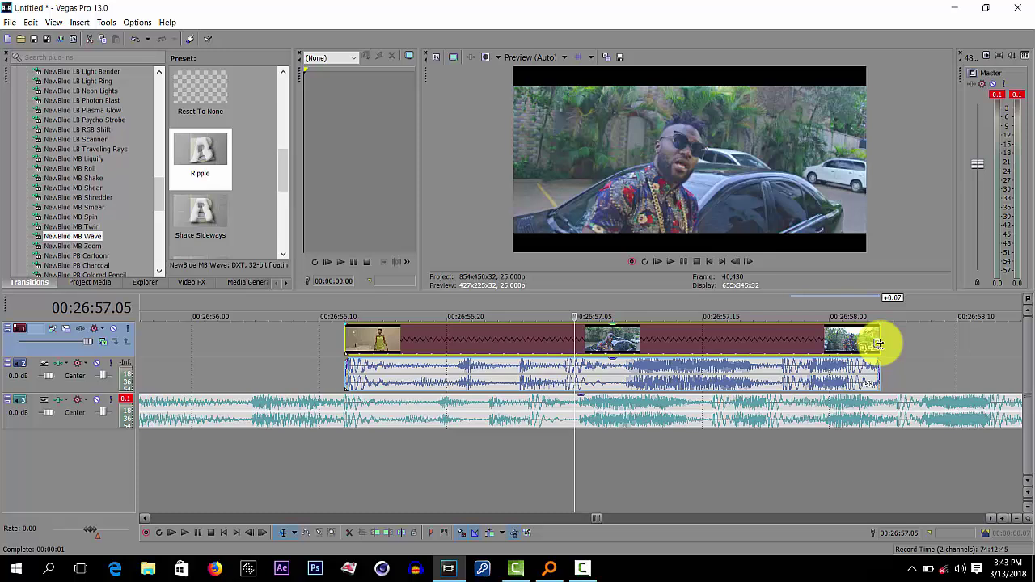
drag(878, 343, 789, 353)
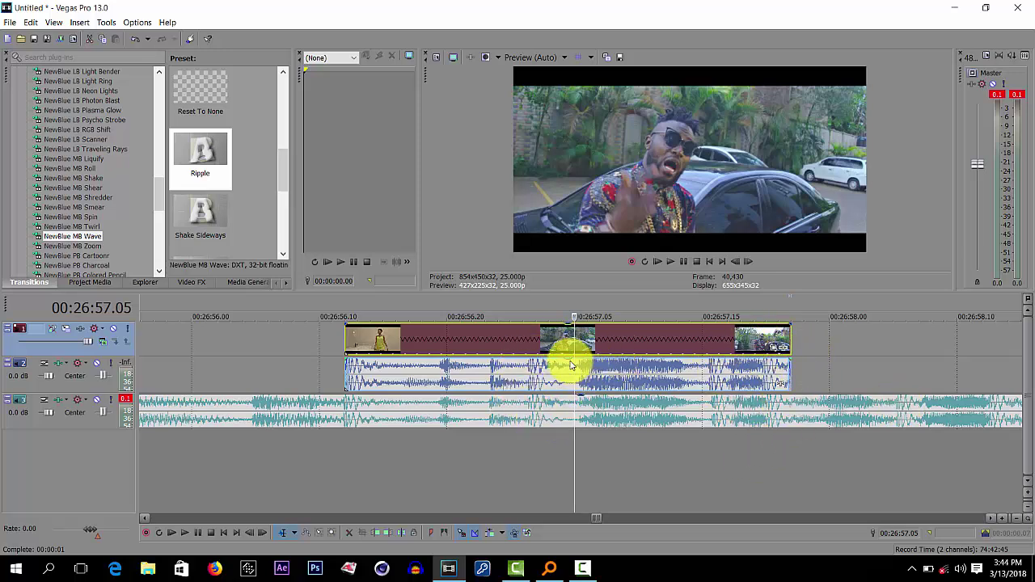
Select the clip's audio event and shift it slightly later than the picture in two moves of about one frame each
click(428, 373)
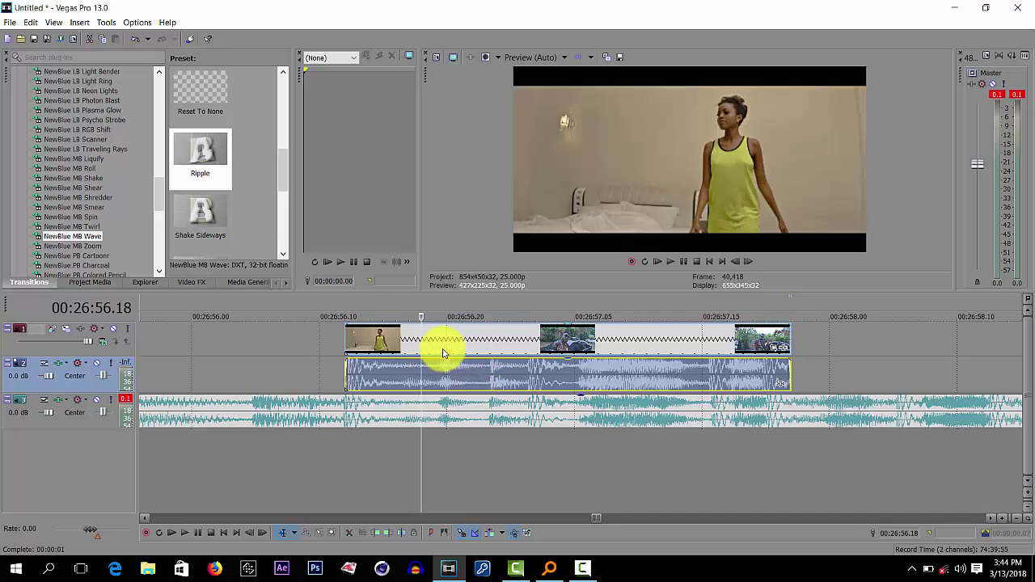
click(506, 378)
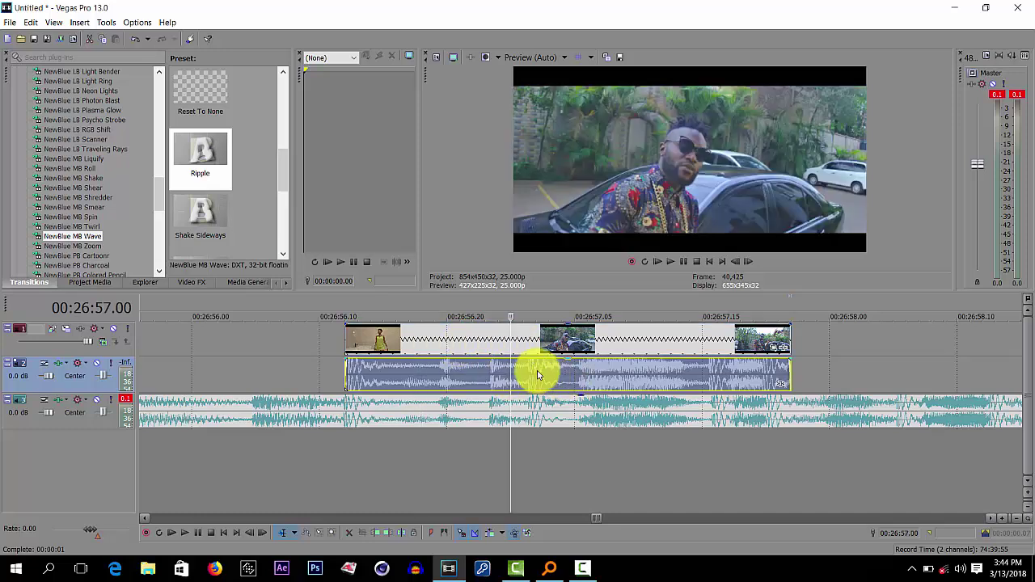
drag(571, 377, 596, 374)
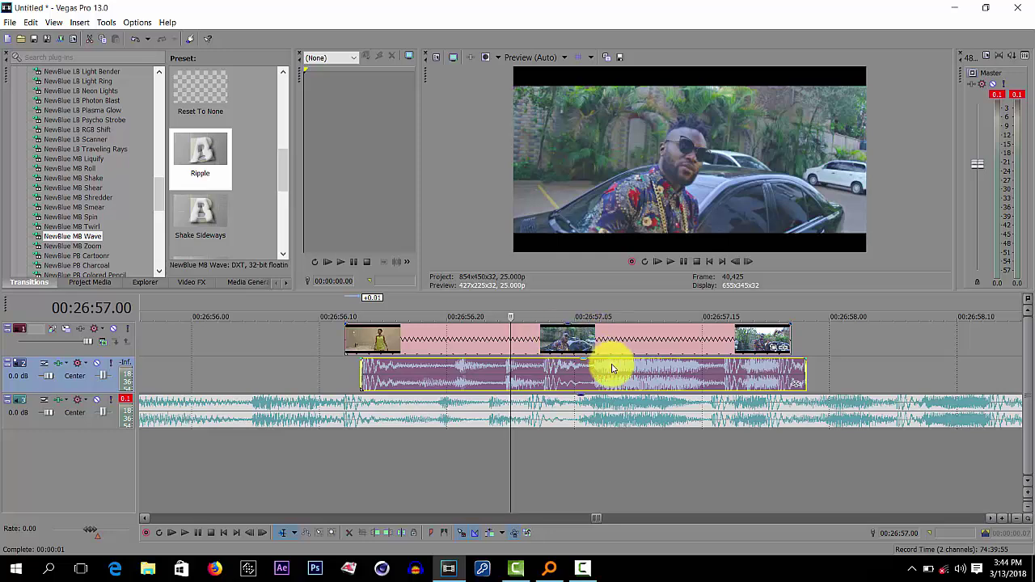
drag(548, 380, 566, 370)
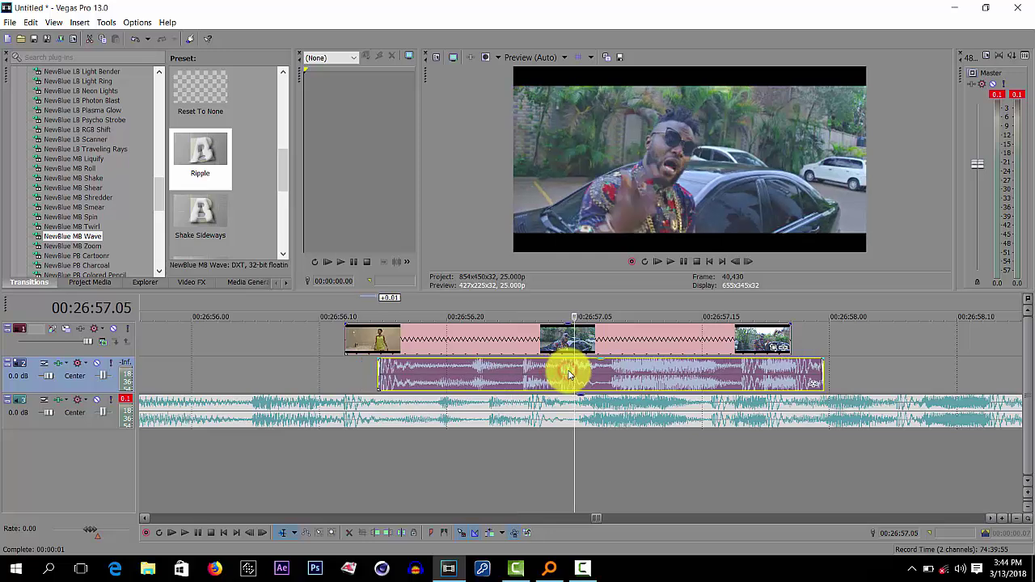
Delete the clip's audio event and extend the remaining video event at both ends to span about 00:26:55 to 00:27:10
key(Delete)
scroll(485, 380, down, 4)
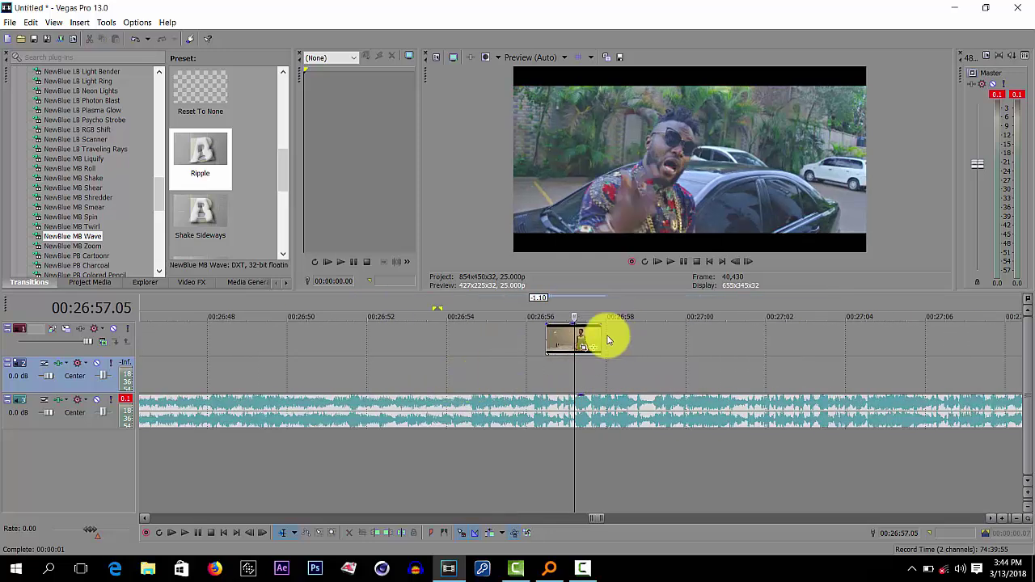
drag(603, 336, 988, 337)
scroll(789, 340, down, 2)
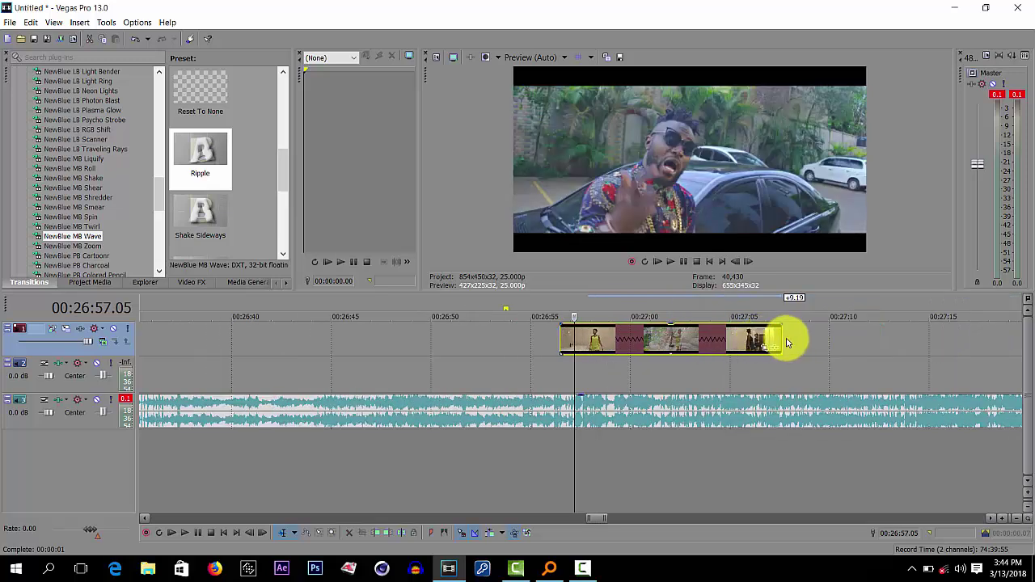
drag(781, 336, 833, 337)
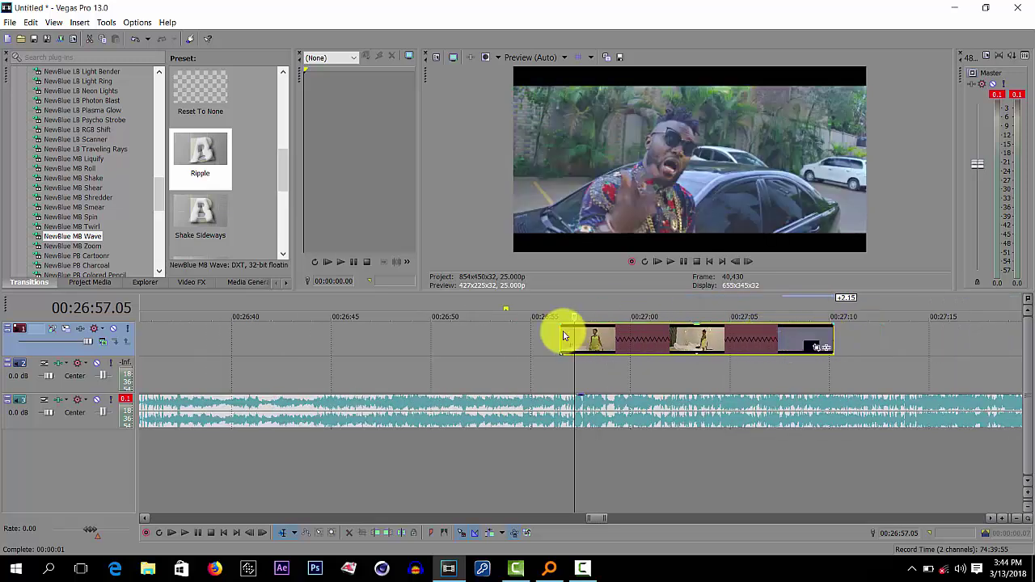
drag(561, 331, 536, 347)
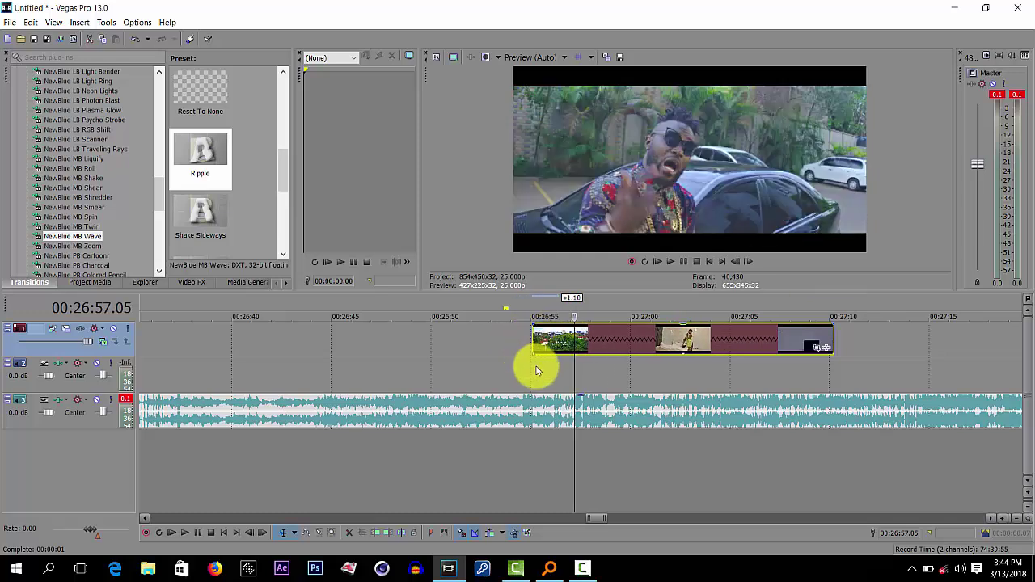
Play the extended video event against the mix from 00:26:55.07 to check the synchronization
click(536, 369)
scroll(536, 369, up, 4)
scroll(542, 348, down, 1)
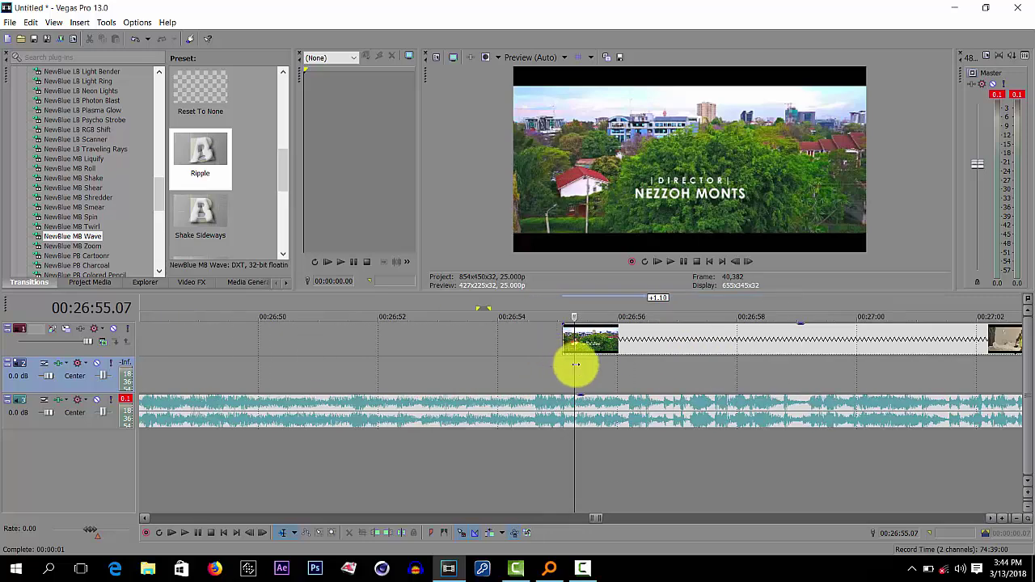
key(space)
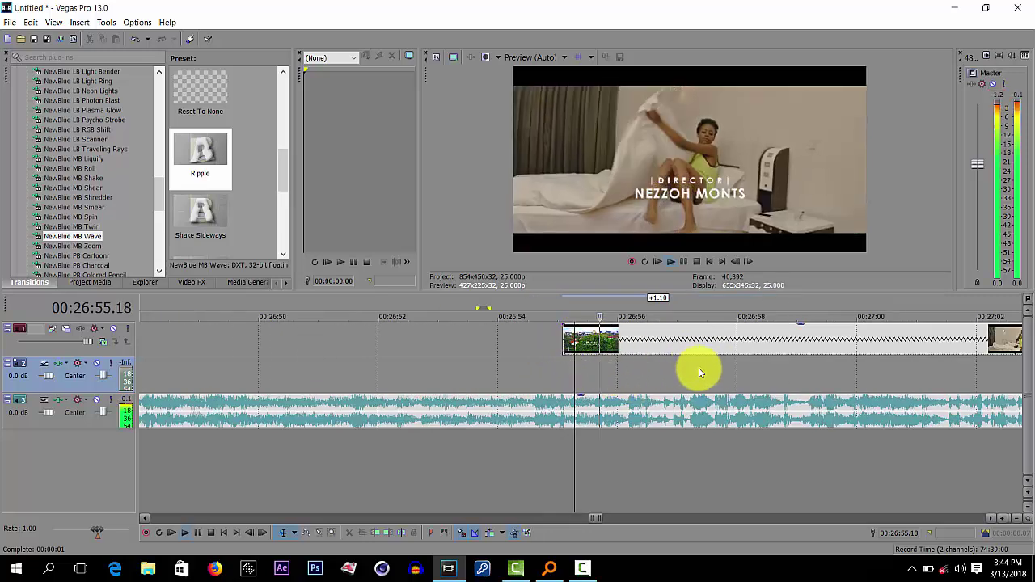
scroll(677, 385, down, 2)
scroll(677, 384, down, 1)
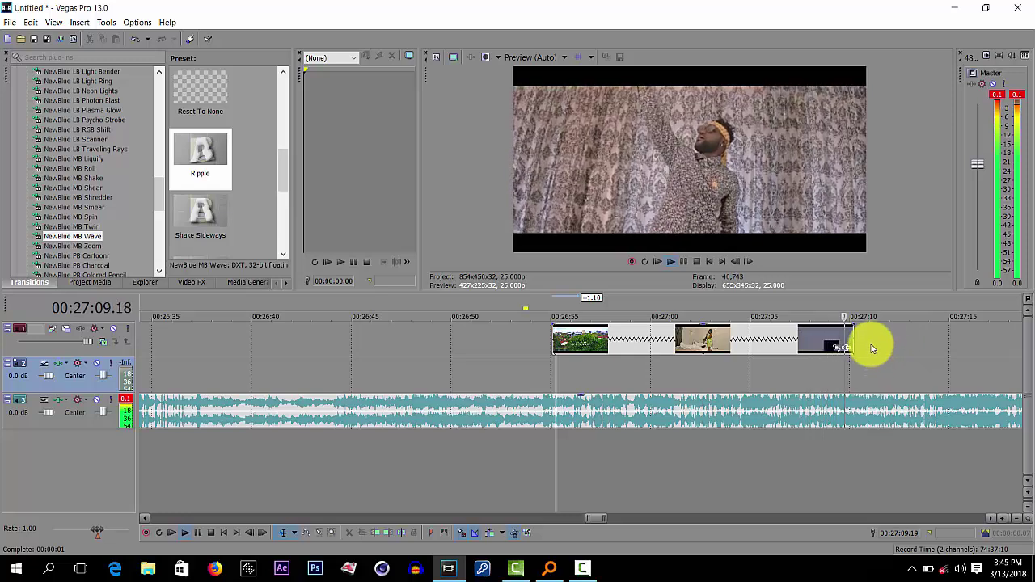
key(space)
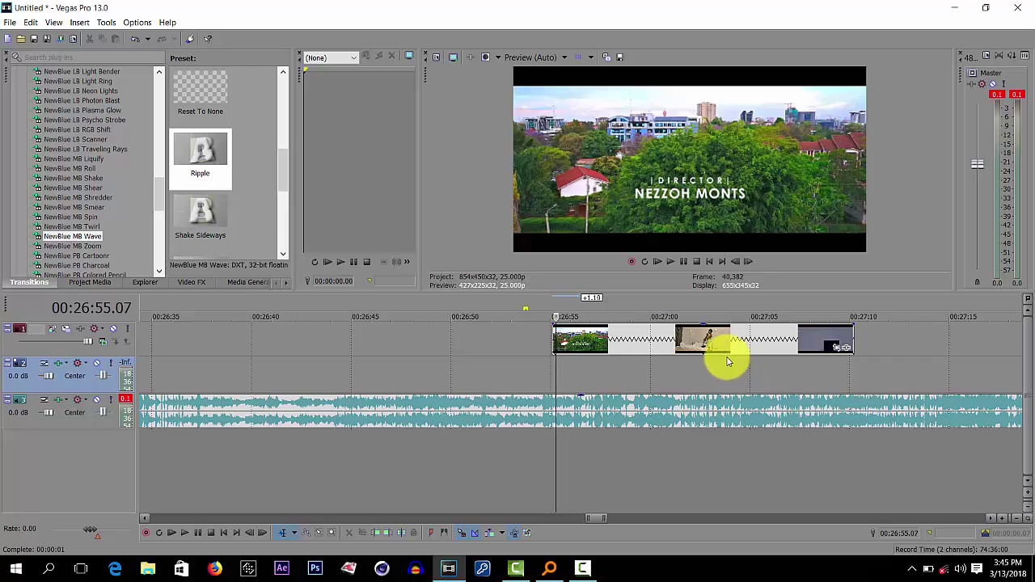
Extend the end of the video event by 15 seconds to about 00:27:25
scroll(775, 352, down, 2)
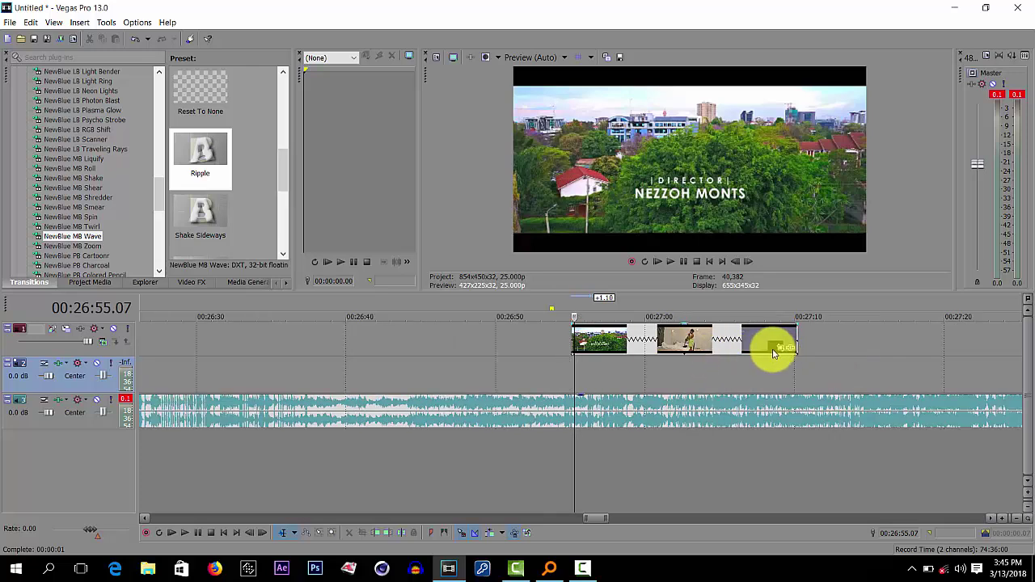
scroll(768, 352, down, 2)
drag(688, 335, 798, 333)
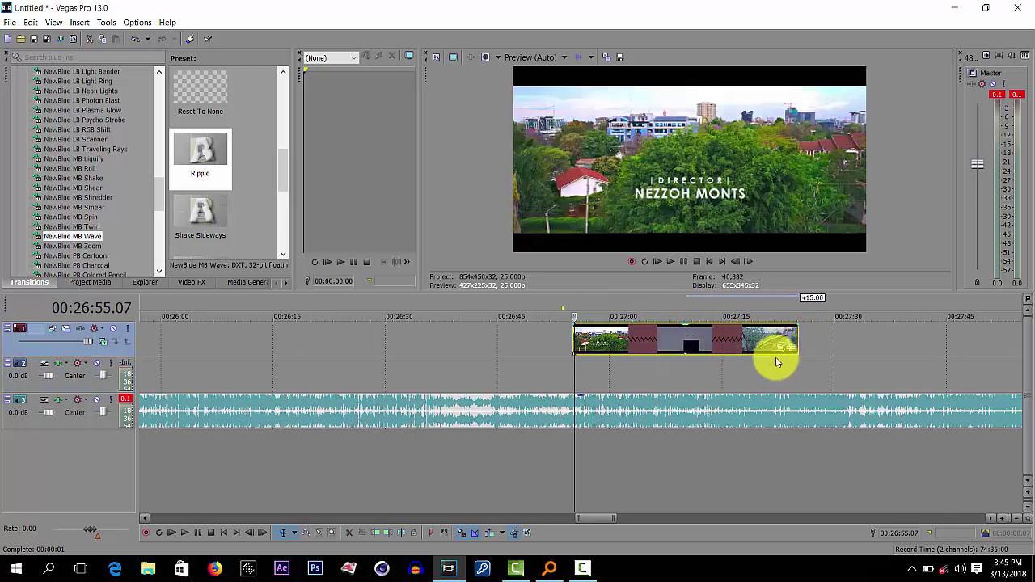
Play the newly extended part of the video event with the mix from about 00:27:11 to check the synchronization
click(680, 382)
click(701, 378)
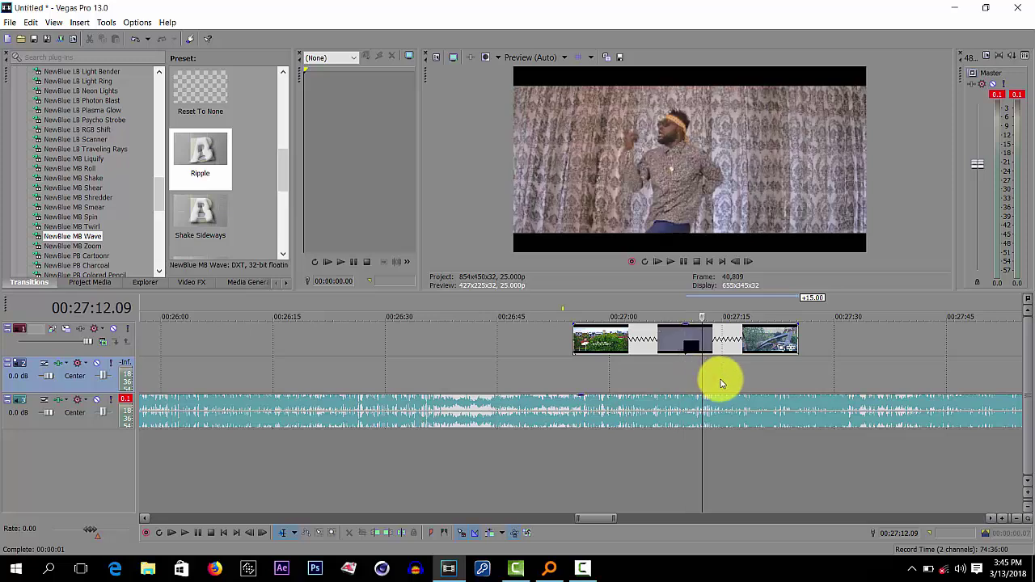
click(695, 379)
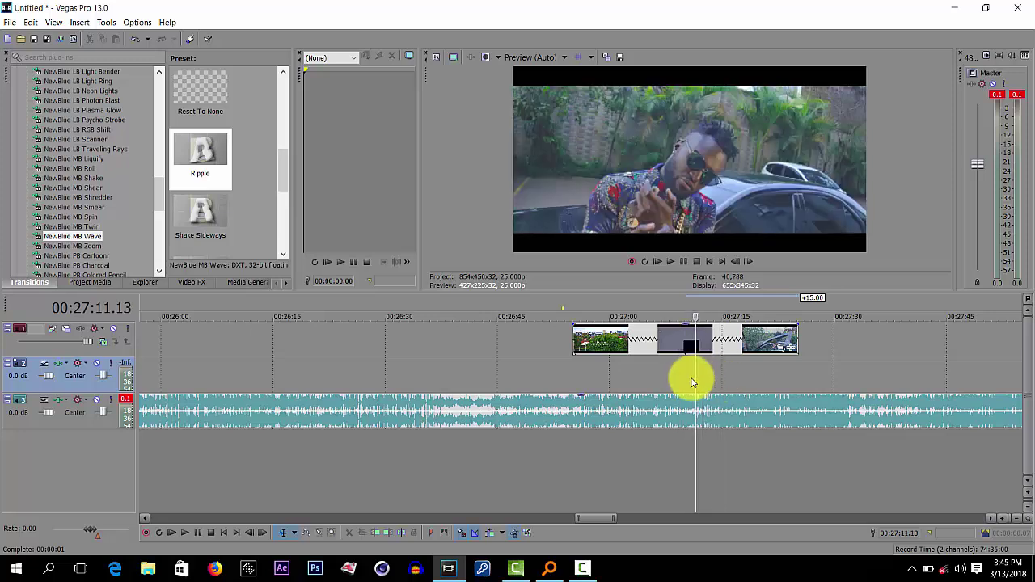
key(space)
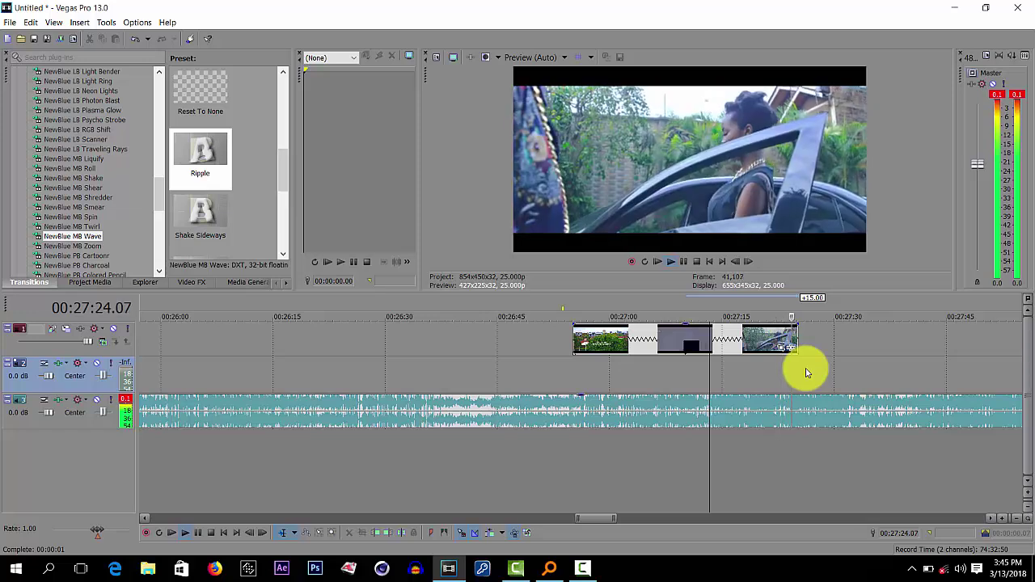
key(space)
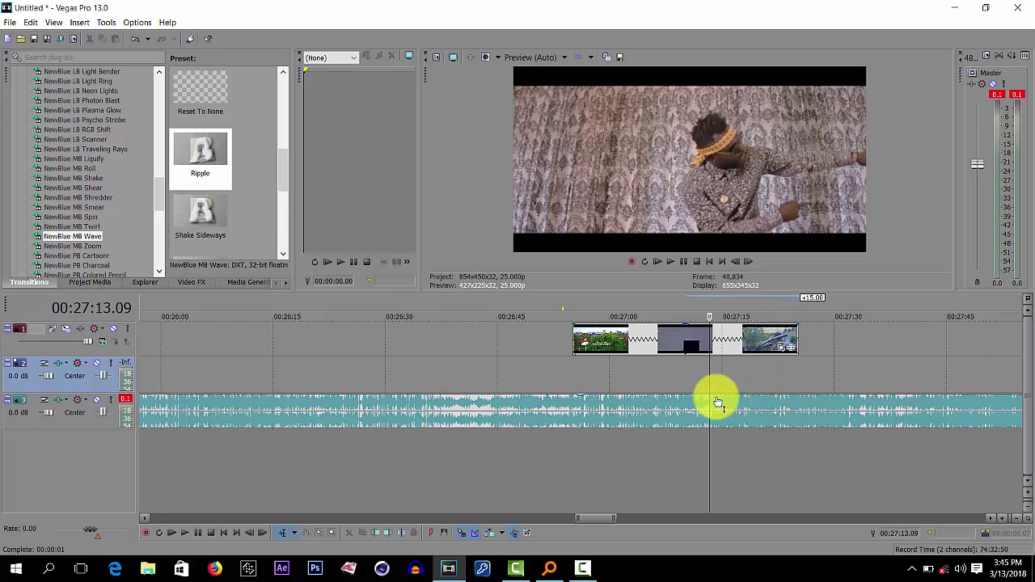
scroll(720, 397, up, 6)
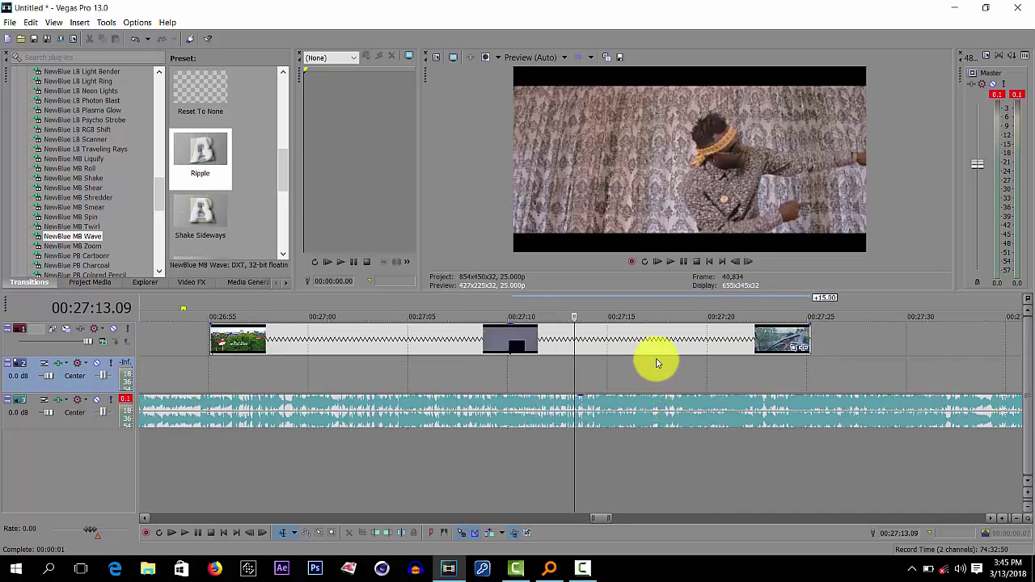
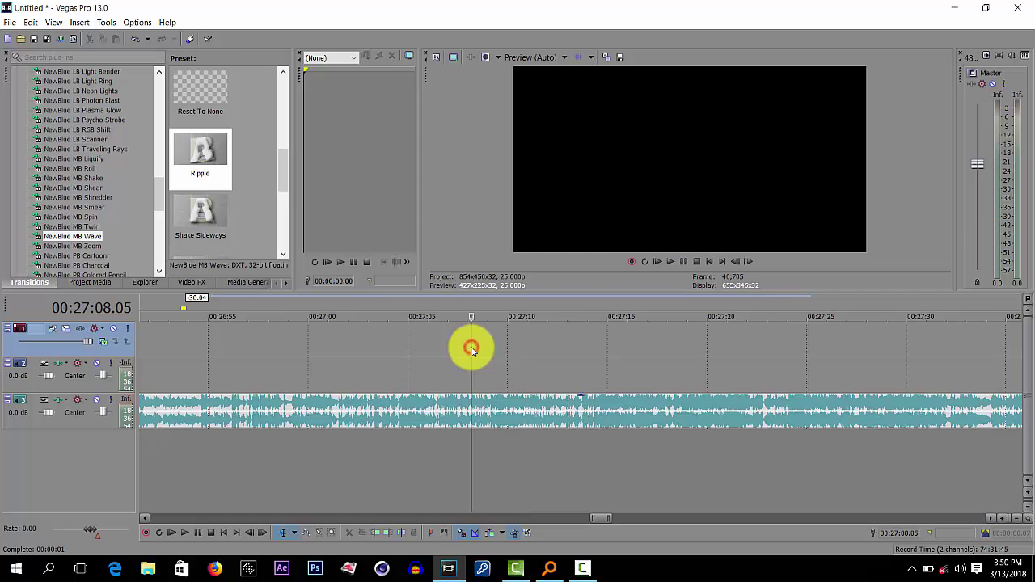
Play the mix around 00:26:56 to locate the song's sync point and place the cursor at 00:26:56.12
key(space)
key(space)
scroll(368, 363, down, 5)
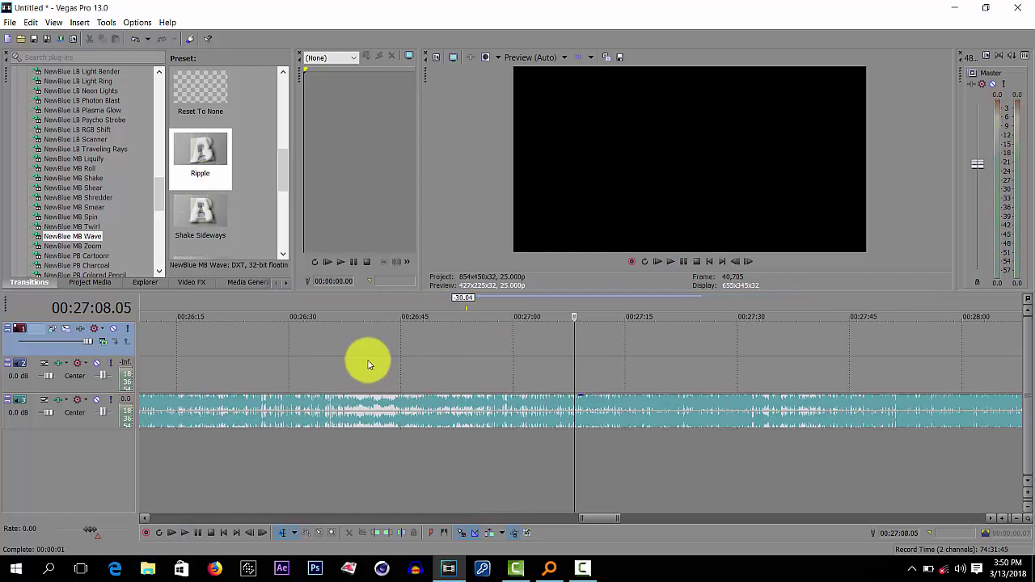
click(479, 358)
key(space)
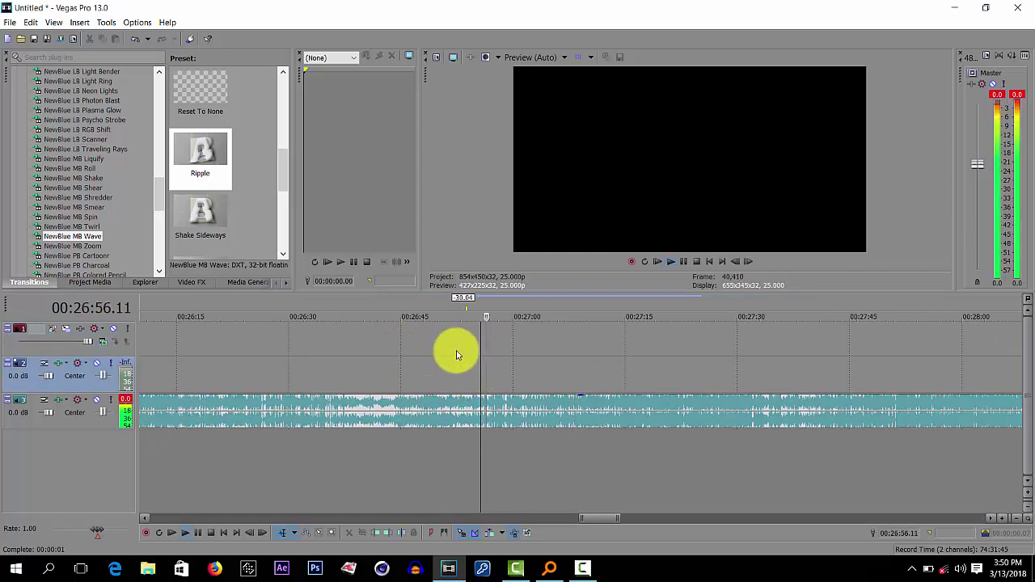
scroll(469, 355, up, 5)
key(space)
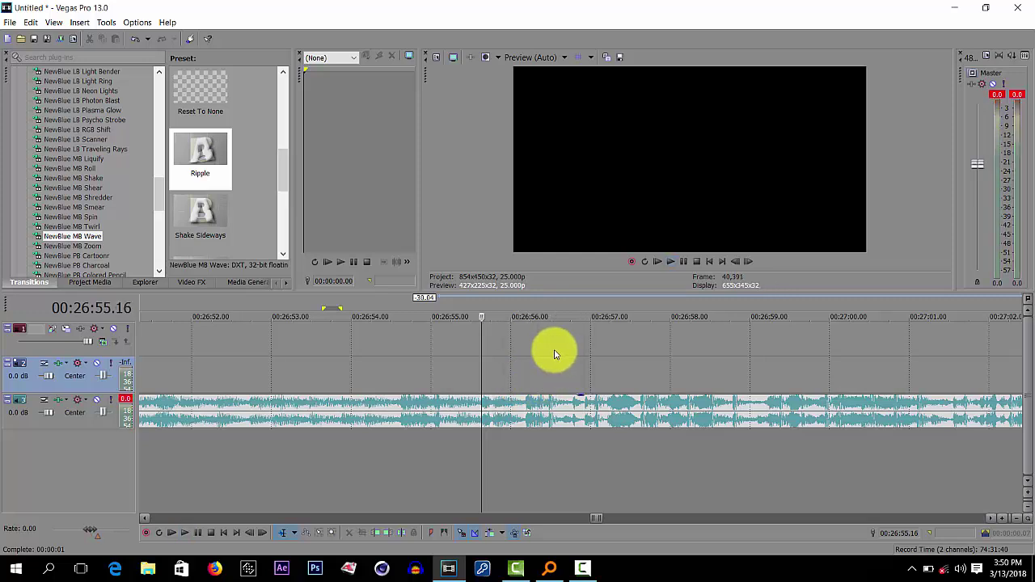
click(548, 341)
key(space)
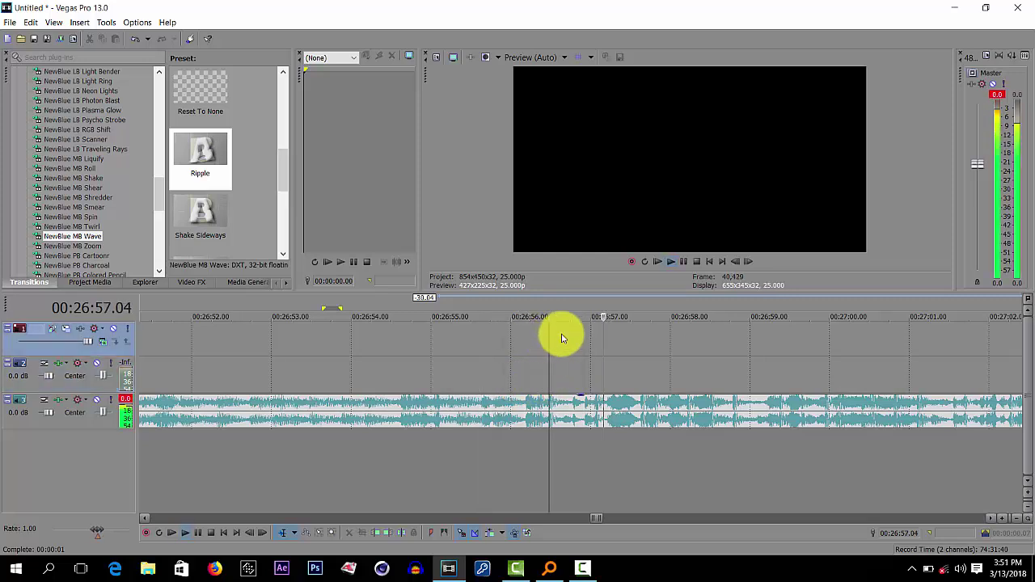
key(space)
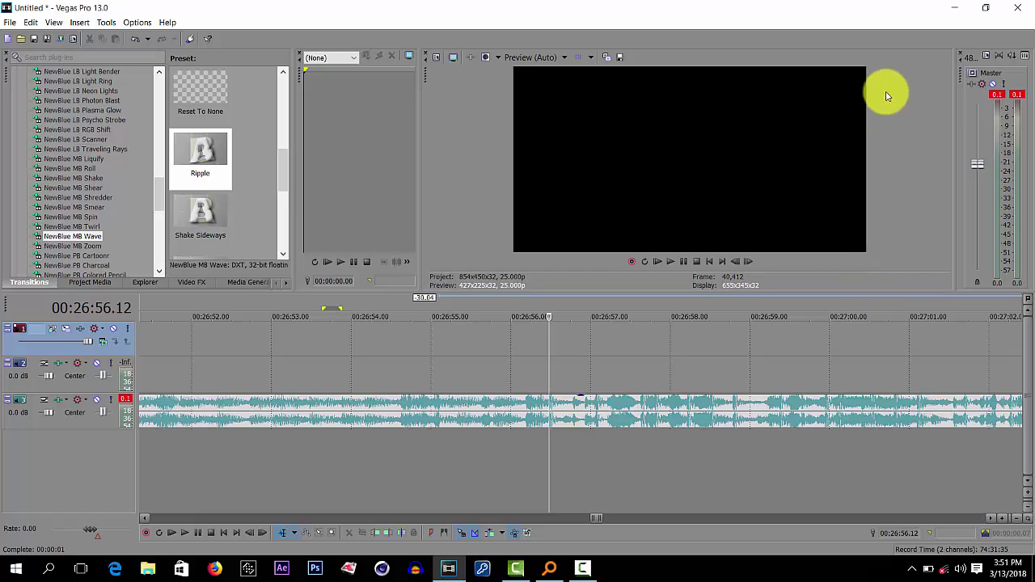
Add the Naiboi music video from the desktop to the timeline just before the cursor at 00:26:56.12 and mute the mix track
click(954, 8)
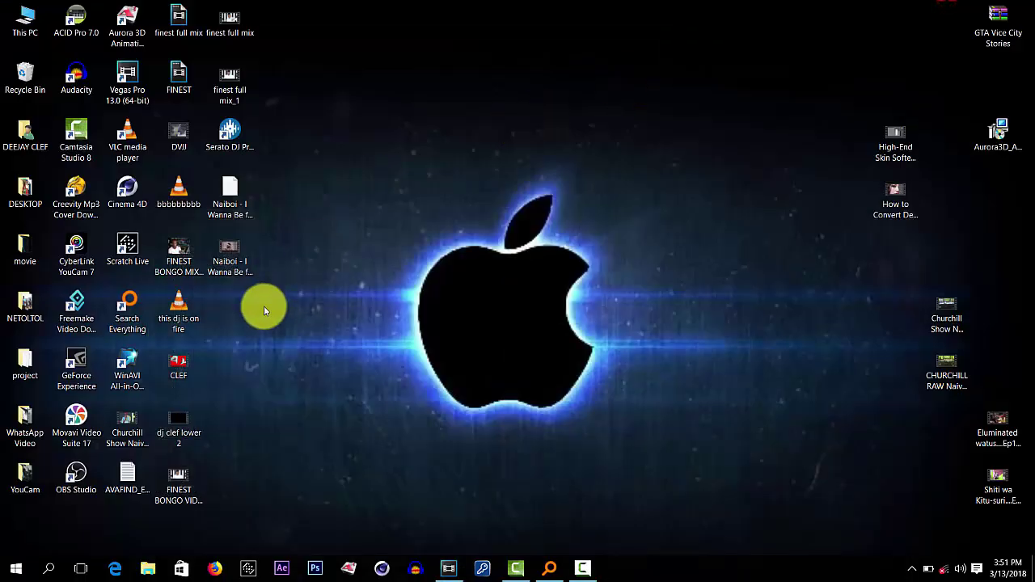
drag(237, 249, 500, 368)
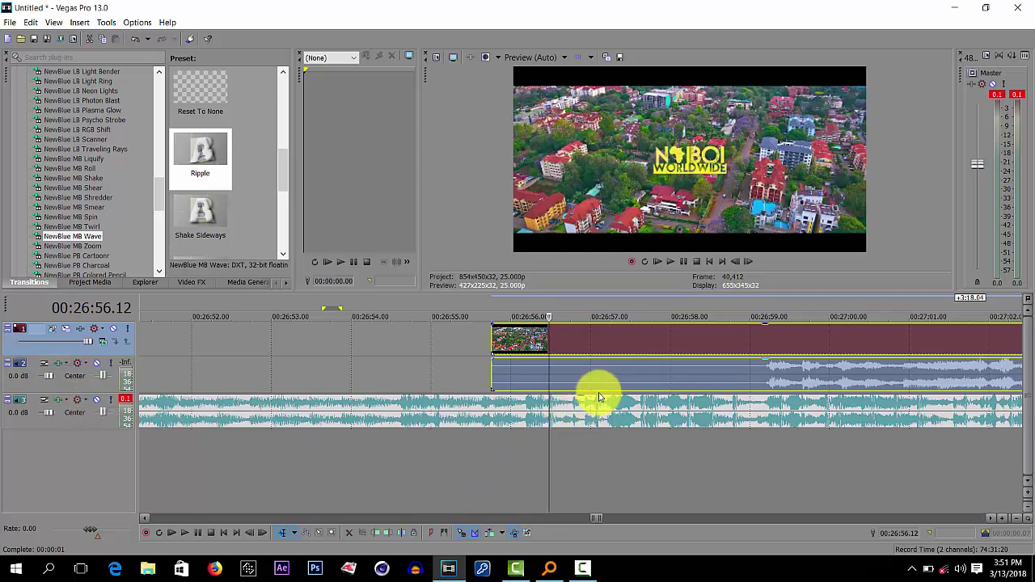
drag(599, 397, 601, 351)
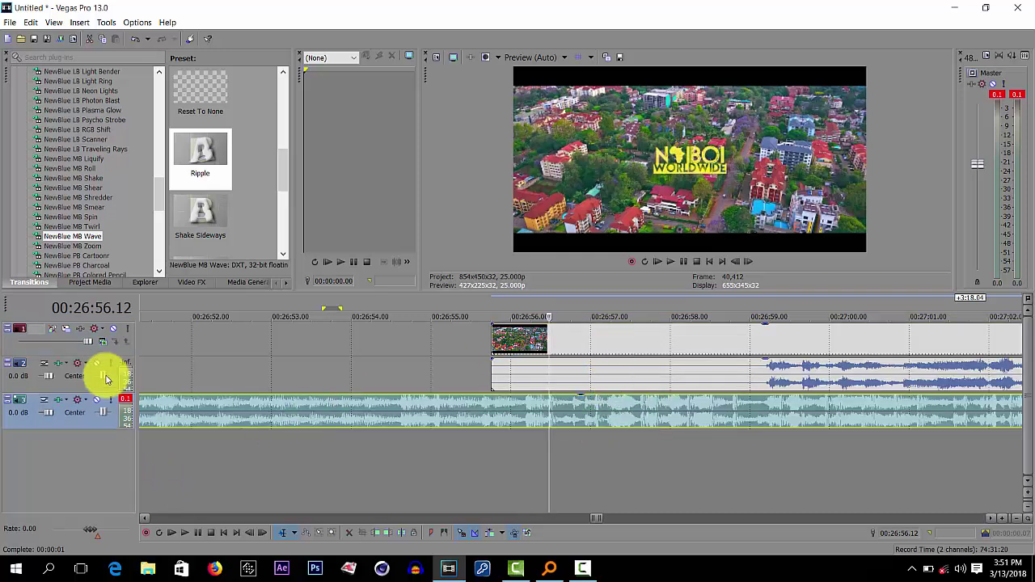
click(96, 399)
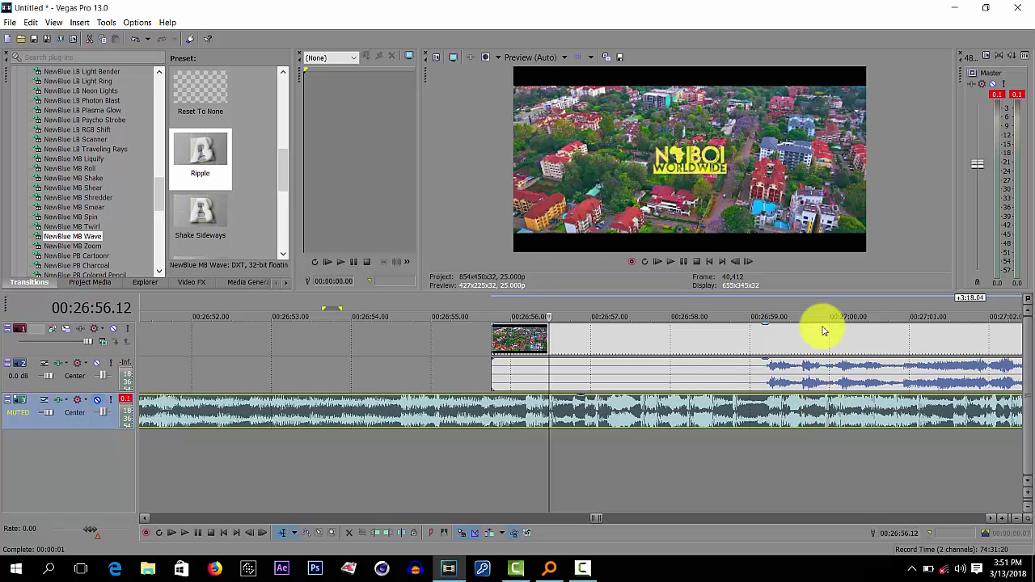
Slide the music video clip earlier until the matching point of its song reaches 00:26:56.12, checking it by playback
scroll(823, 330, down, 6)
drag(862, 369, 626, 381)
drag(730, 376, 692, 380)
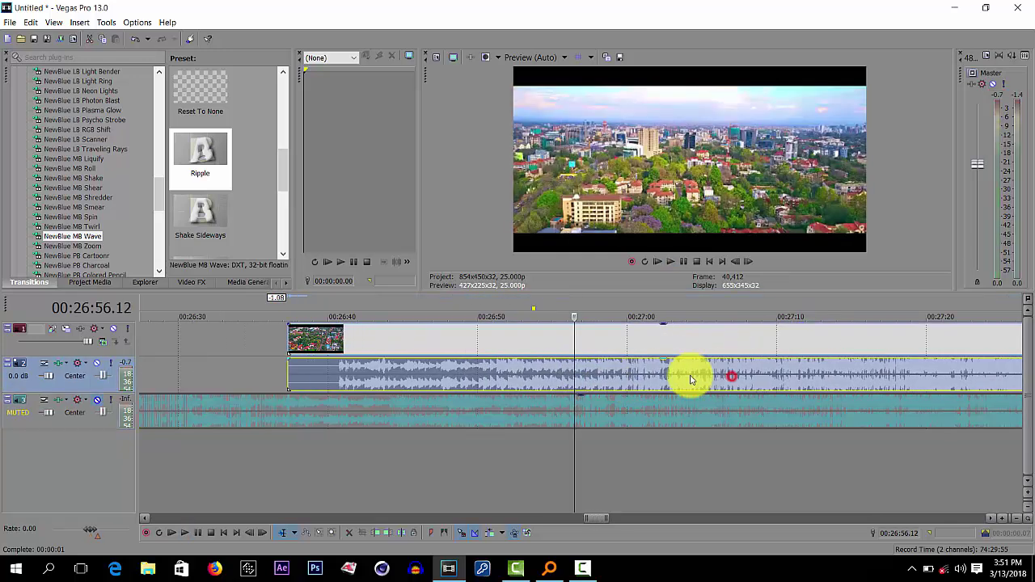
scroll(691, 380, up, 5)
key(space)
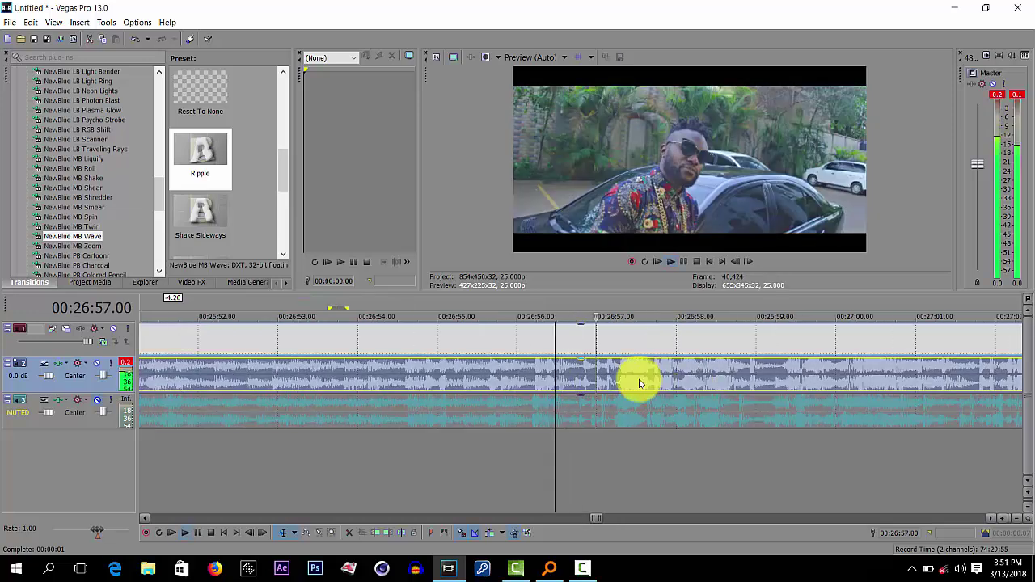
key(space)
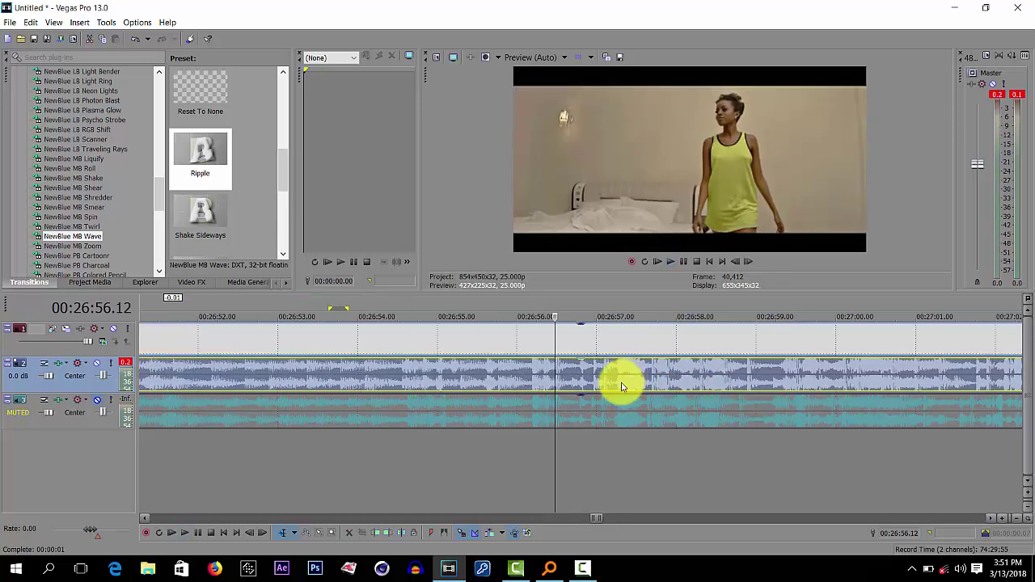
key(space)
key(space)
Split the music video clip at 00:26:56.12 and delete the part before the split
click(556, 366)
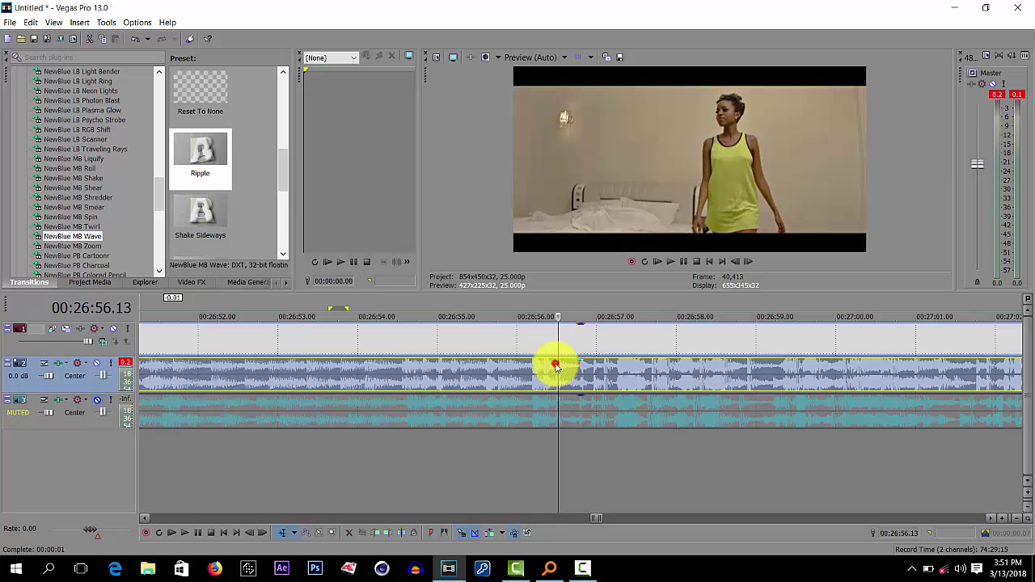
click(555, 366)
key(ctrl+z)
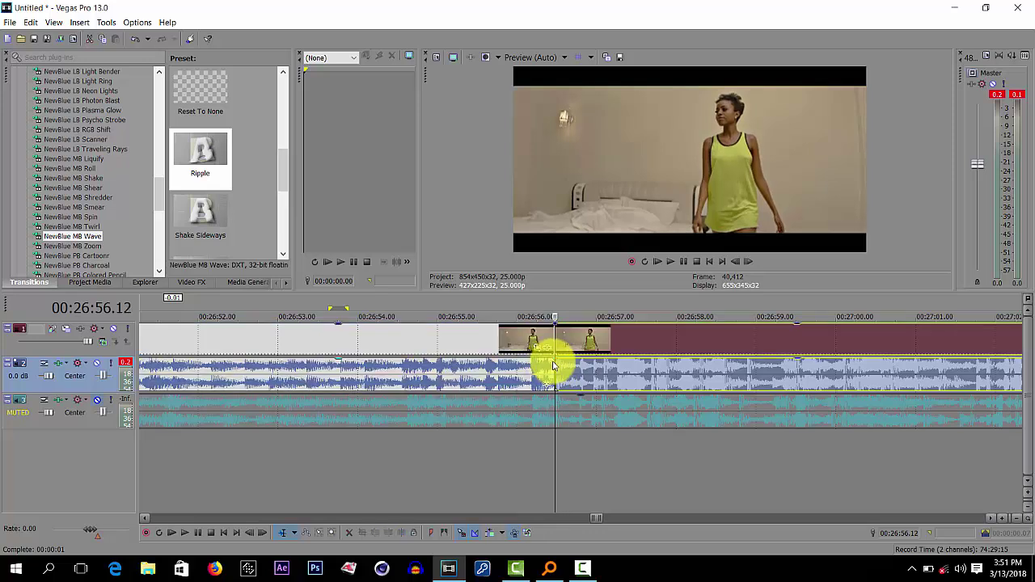
click(531, 377)
key(Delete)
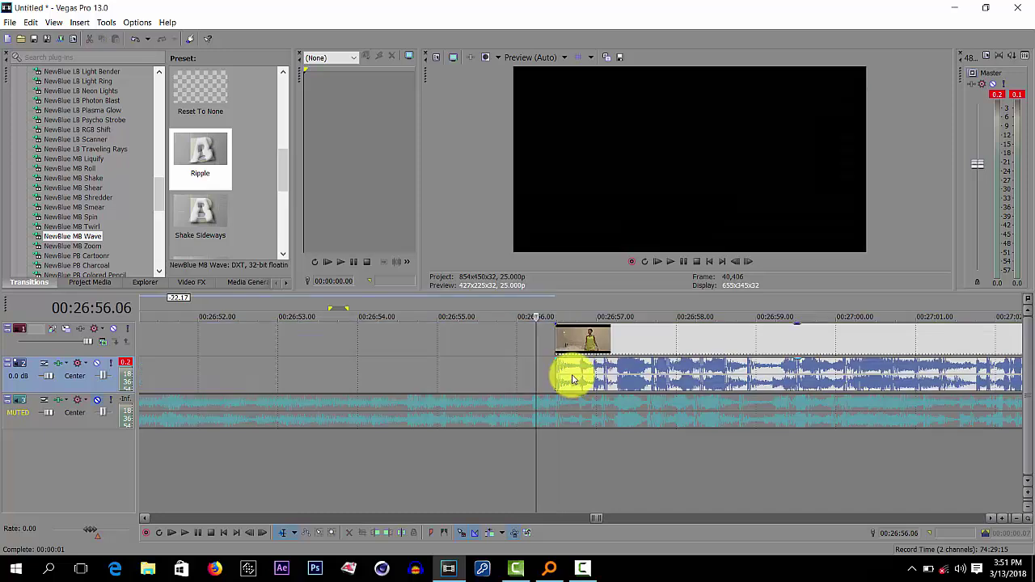
Delete only the trimmed clip's audio event and play the remaining video event from 00:26:56.12
click(571, 377)
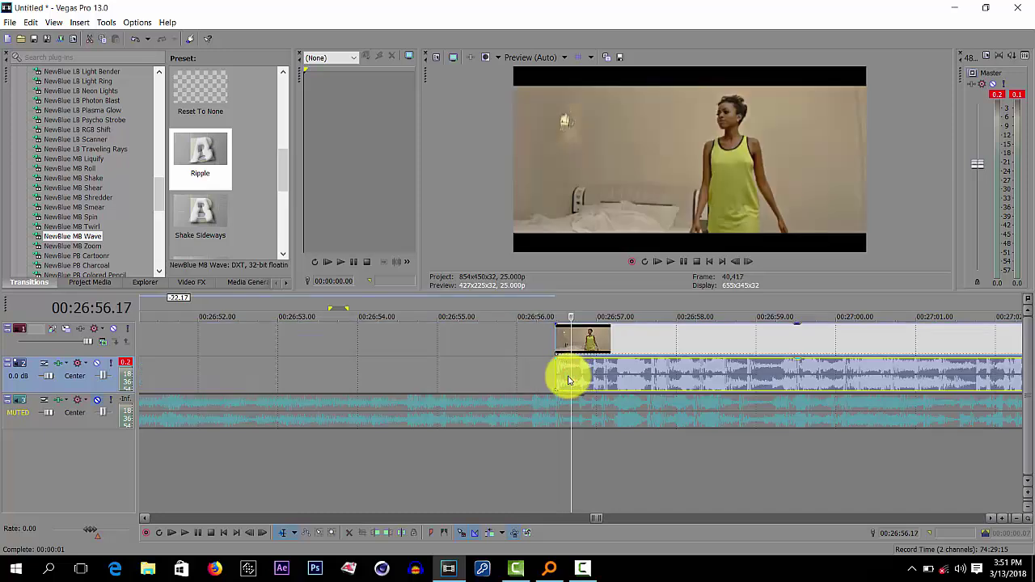
click(570, 377)
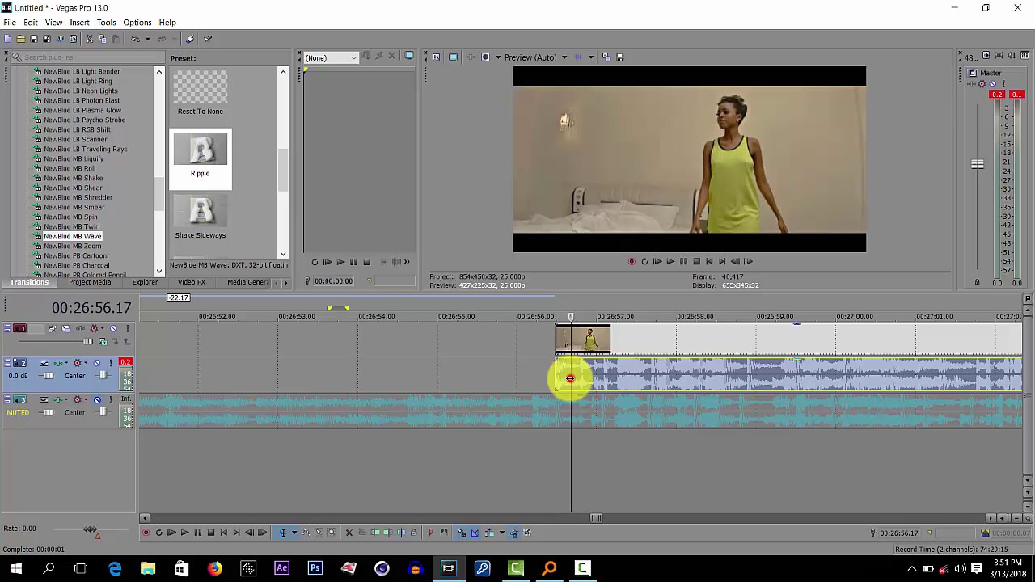
drag(572, 380, 555, 346)
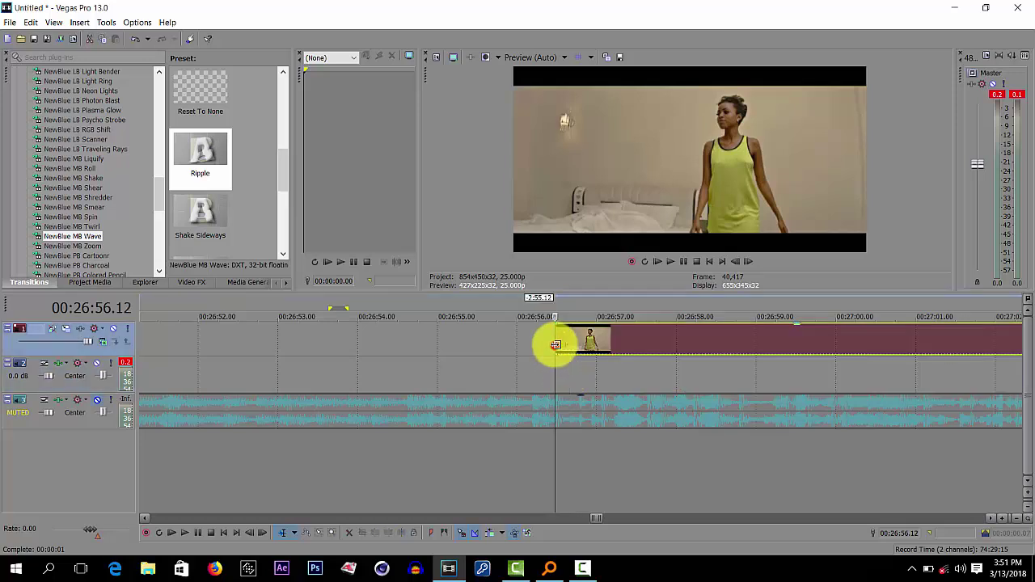
key(space)
key(space)
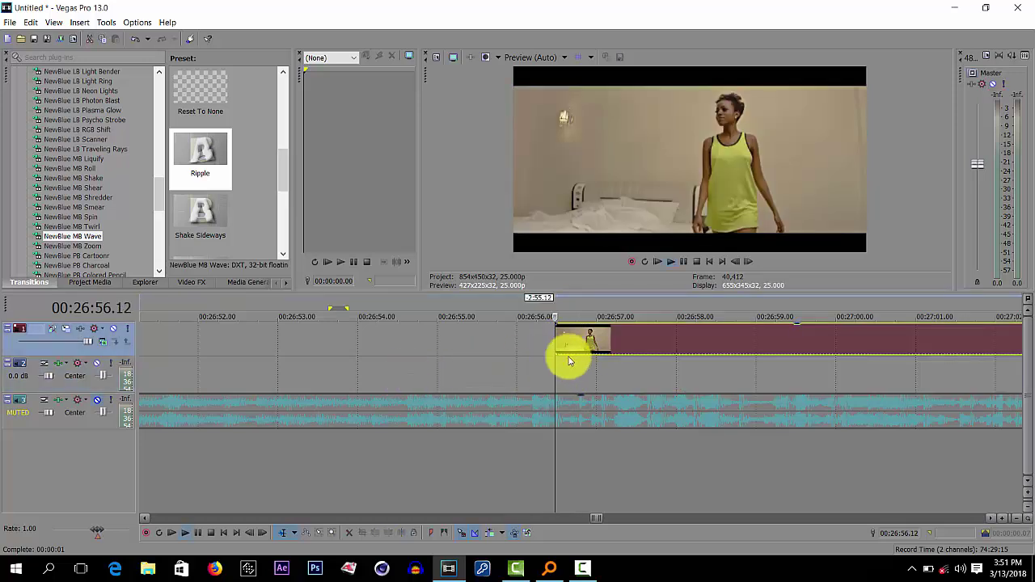
Stop playback, unmute the mix track and make the video track slightly taller
key(space)
key(space)
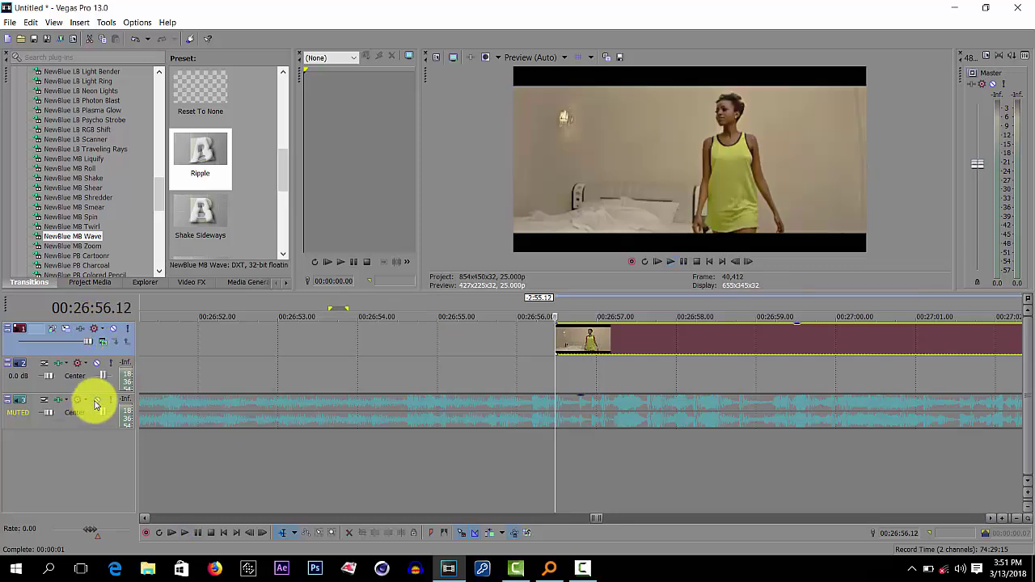
click(94, 399)
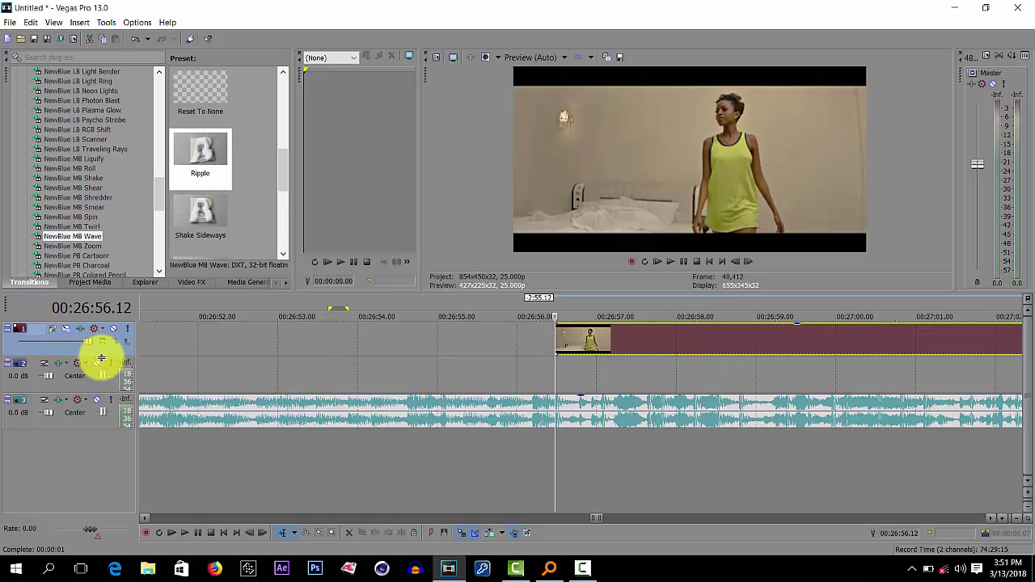
drag(92, 353, 92, 370)
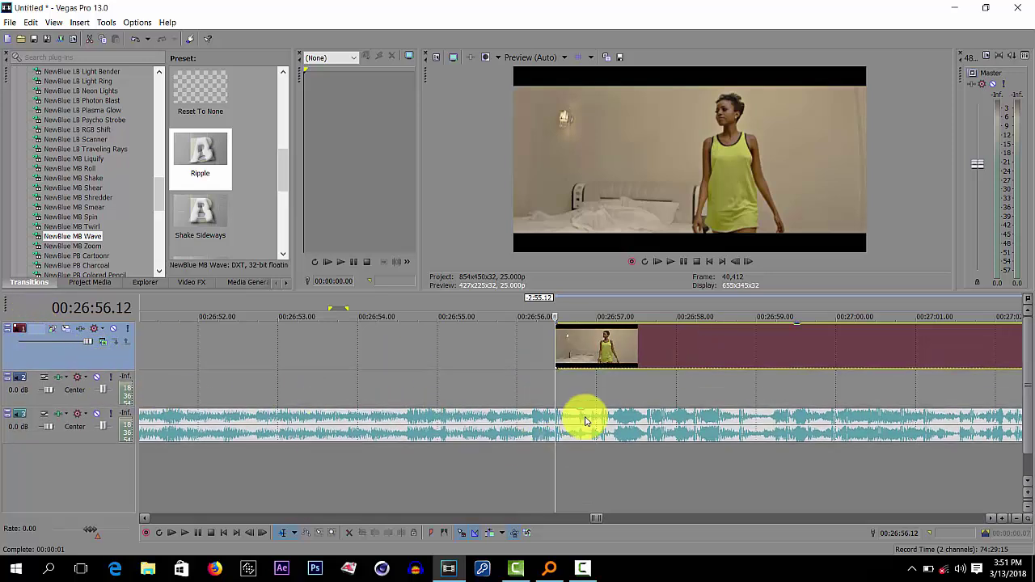
Restore the music video clip's deleted audio event and compare its waveform with the mix track's
key(ctrl+v)
click(576, 402)
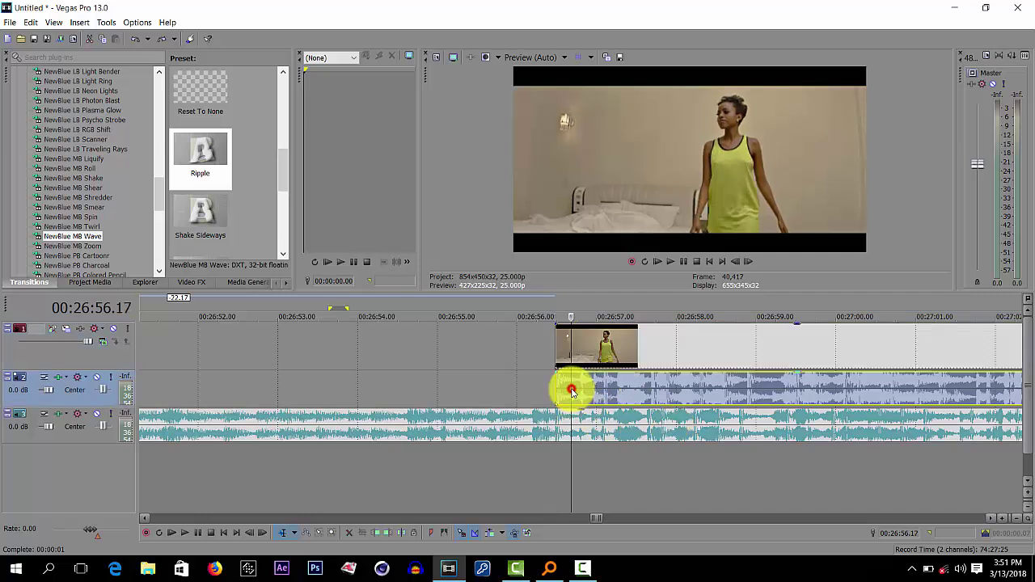
scroll(575, 402, up, 5)
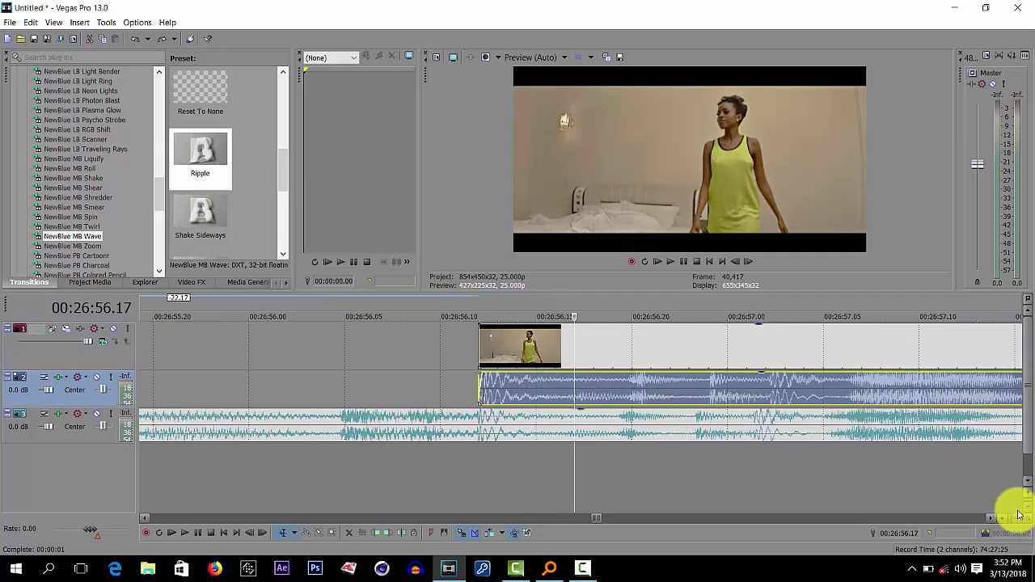
click(989, 520)
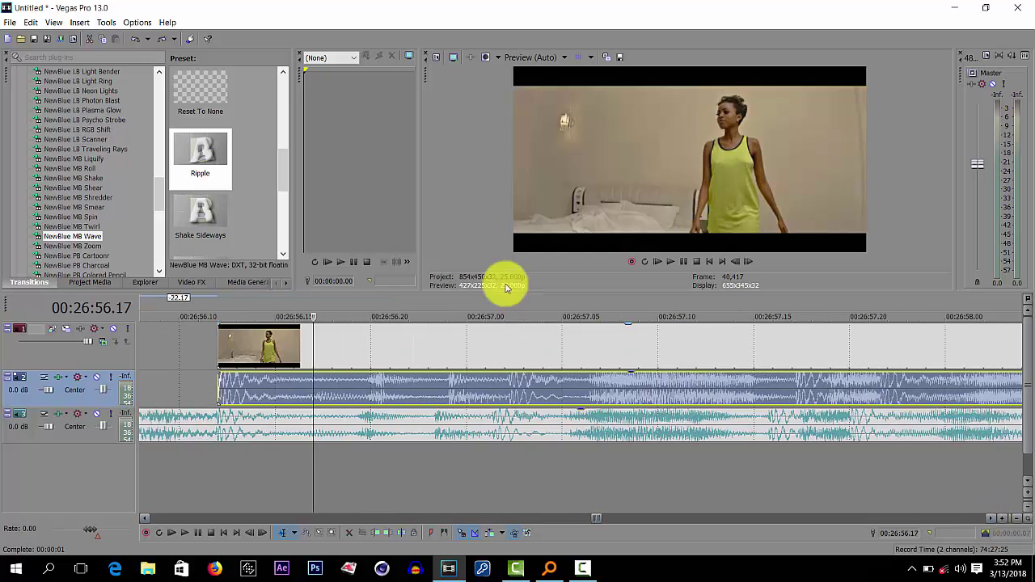
scroll(517, 356, down, 2)
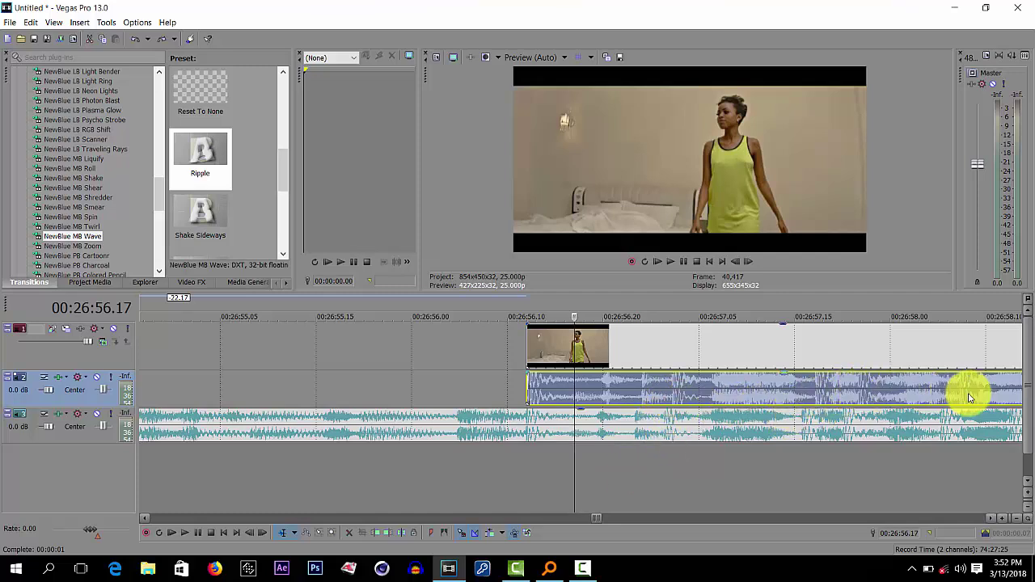
scroll(769, 429, down, 2)
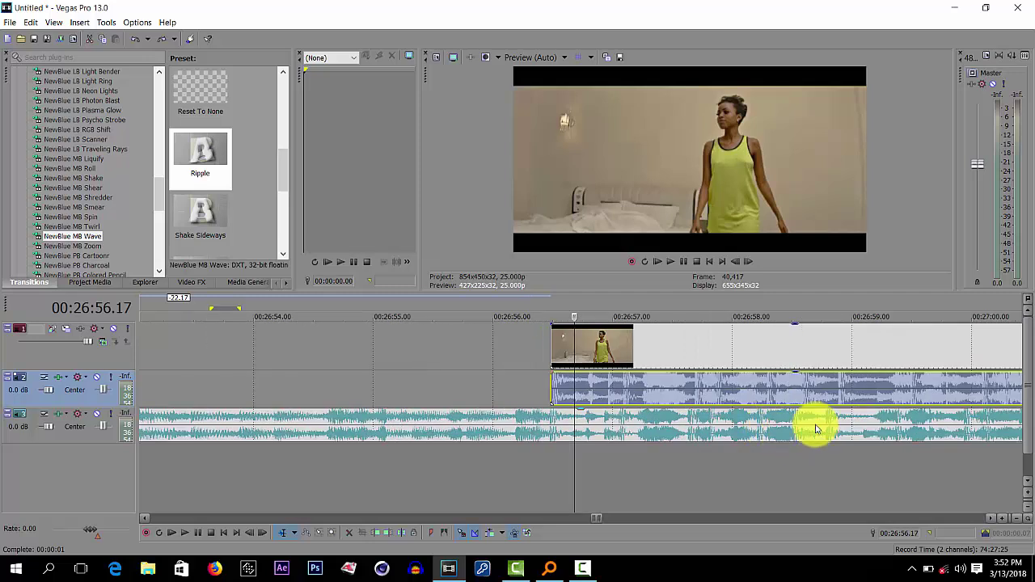
scroll(836, 410, up, 2)
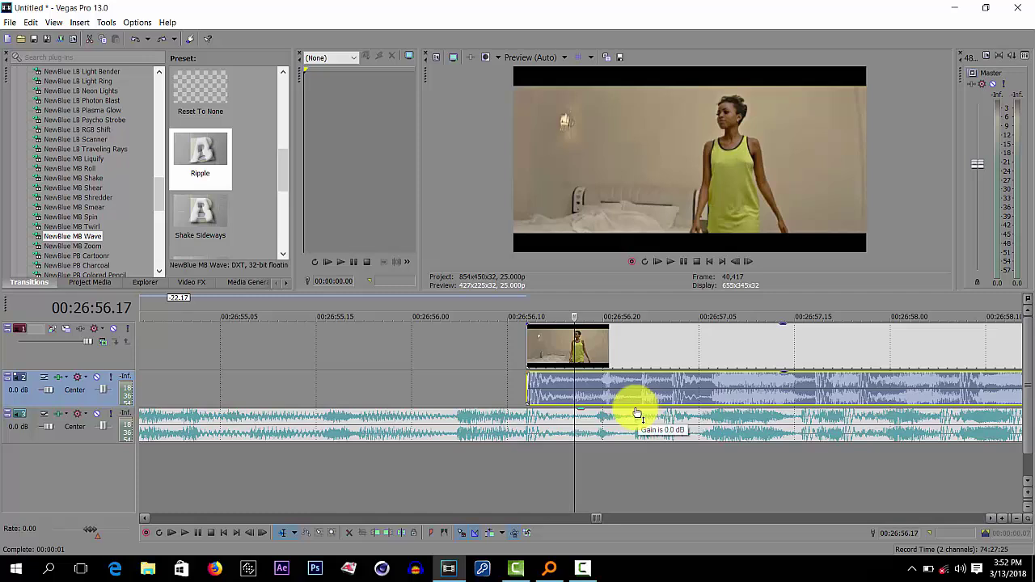
Delete the clip's restored audio event while keeping the video event
click(602, 381)
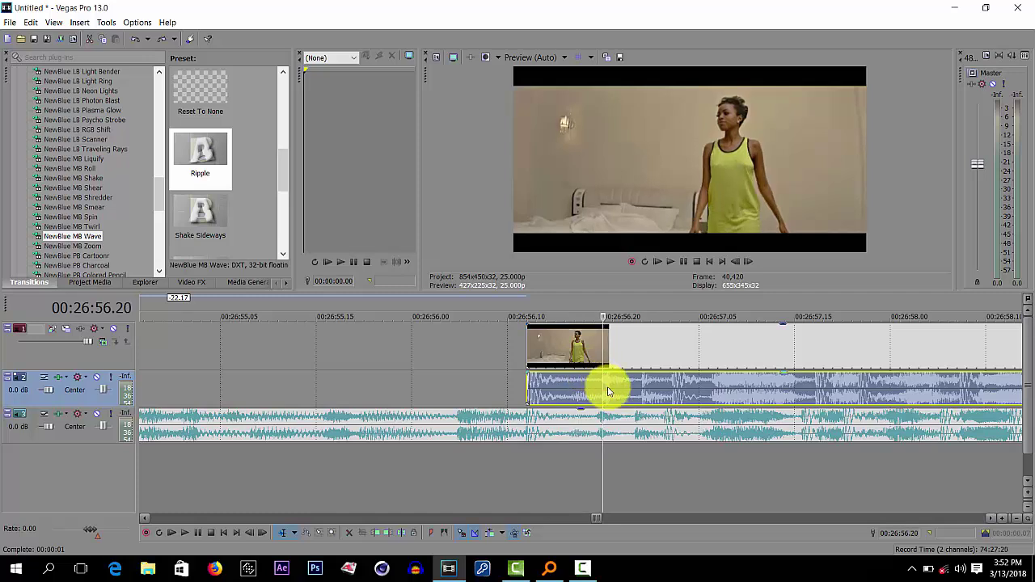
click(612, 392)
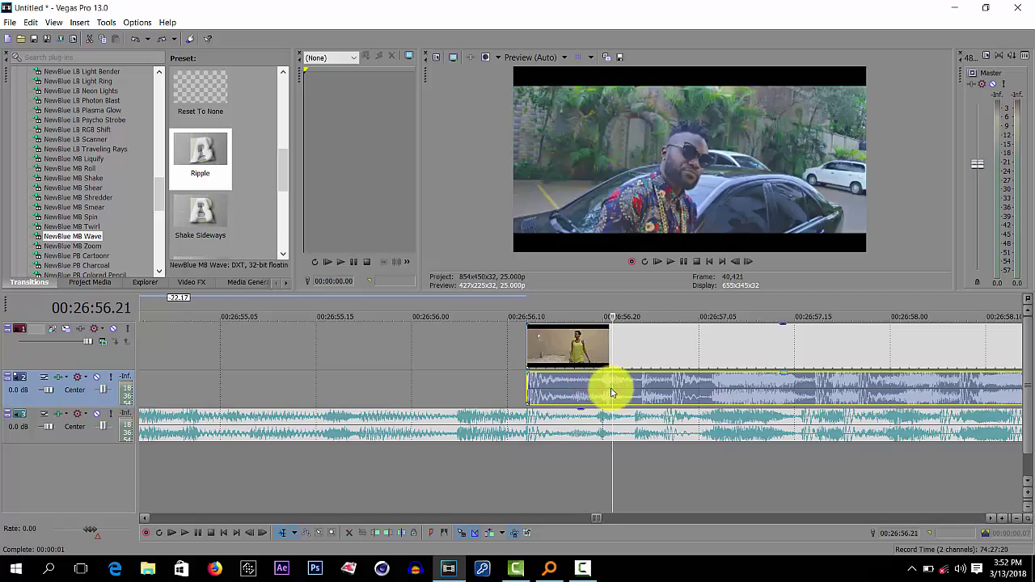
key(Delete)
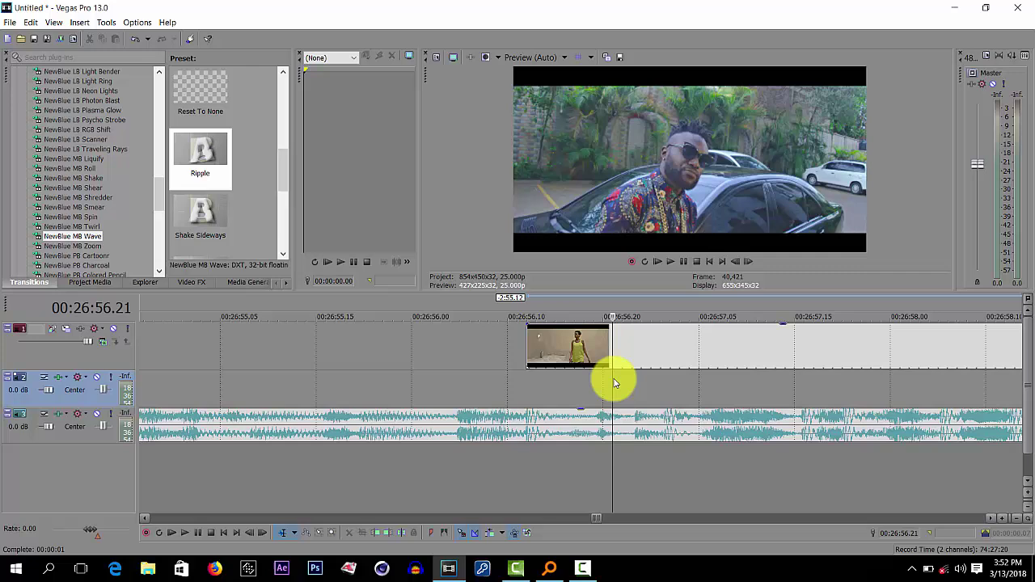
Insert a velocity envelope on the music video event and enlarge the video track's height for easier adjustment
right_click(570, 345)
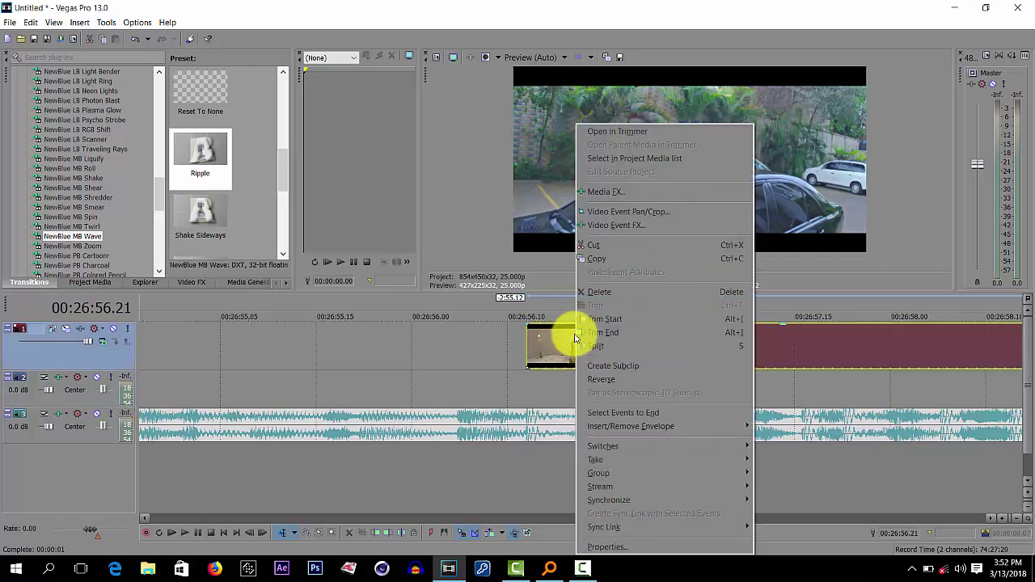
mouse_move(670, 470)
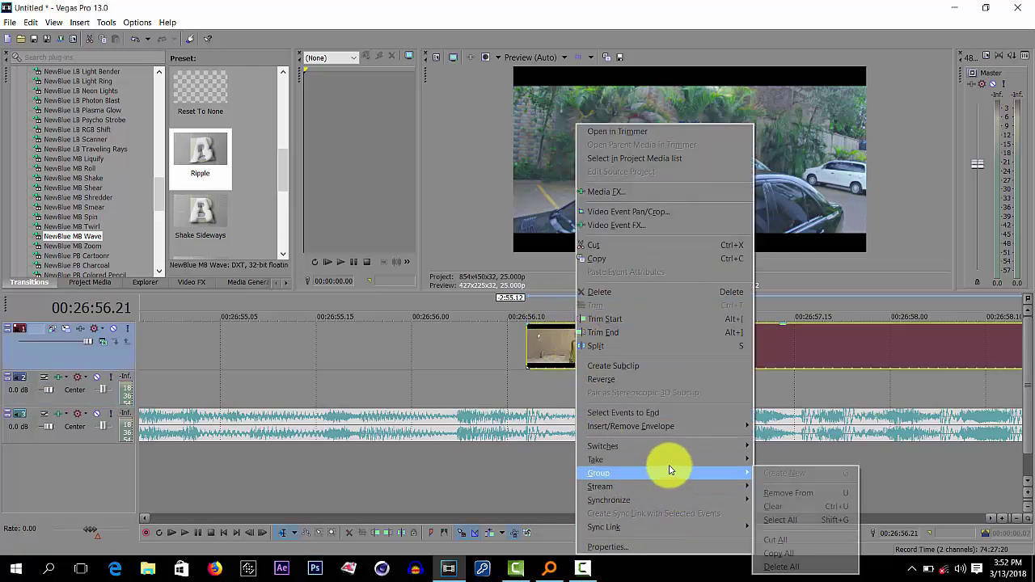
mouse_move(731, 434)
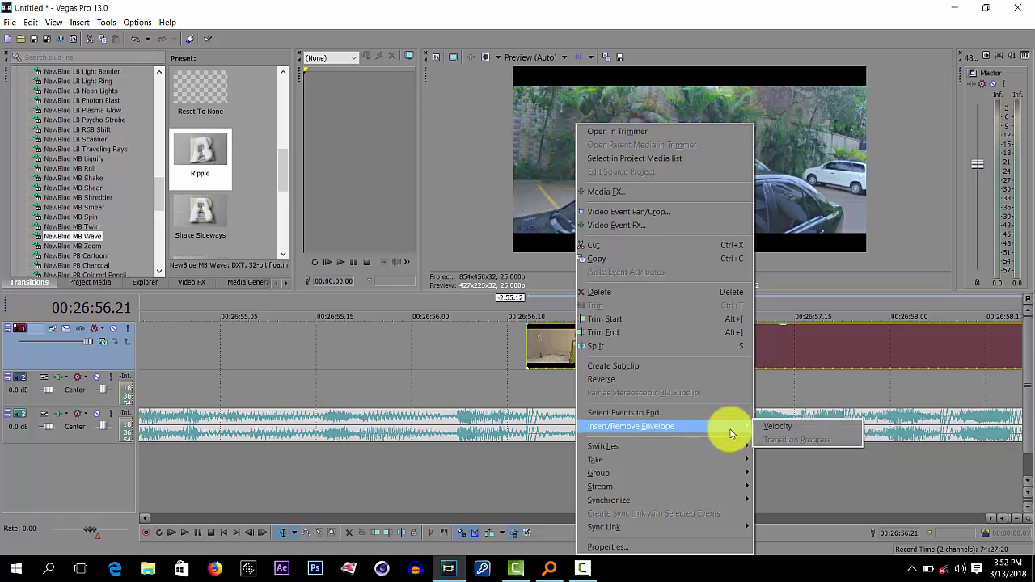
click(786, 429)
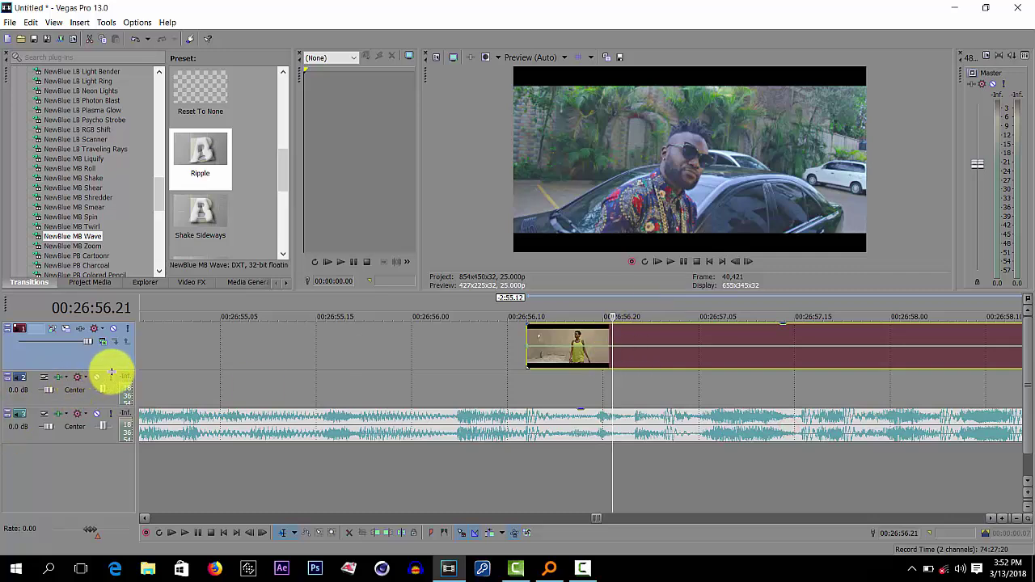
drag(111, 372, 127, 435)
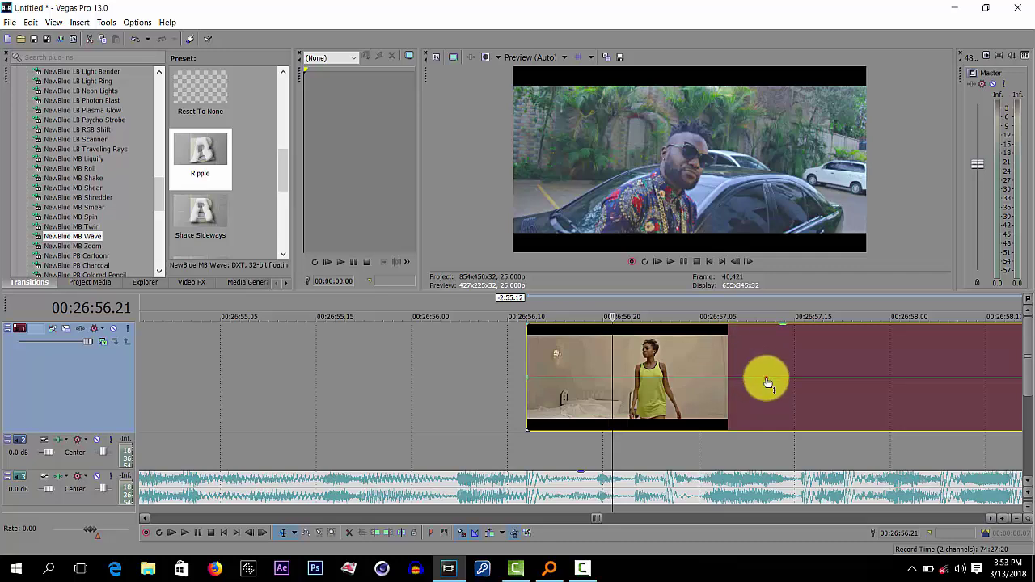
Try raising the video event's velocity to 184 %, return it to about normal speed, and test smaller speed changes
drag(763, 378, 757, 362)
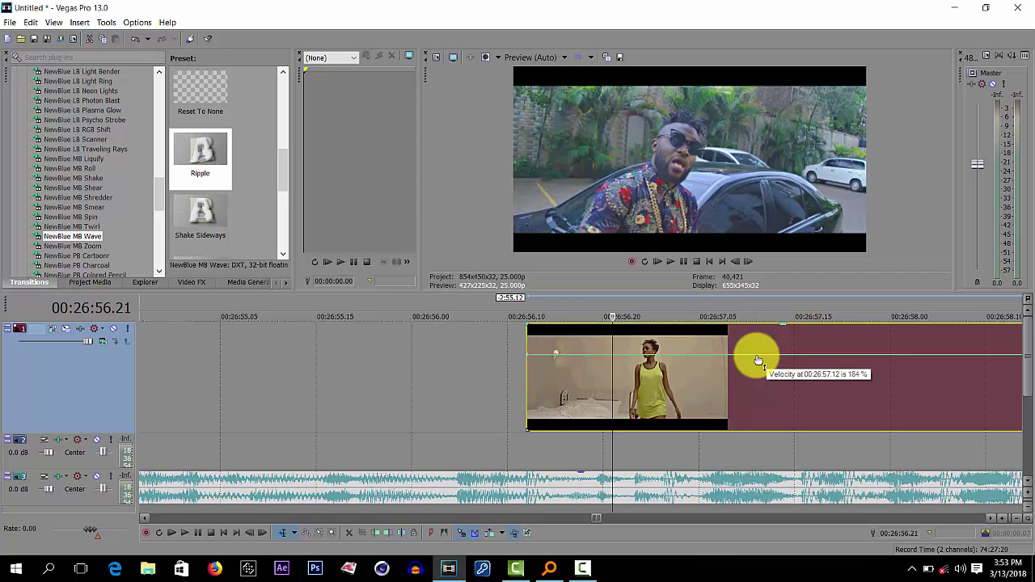
drag(757, 361, 739, 383)
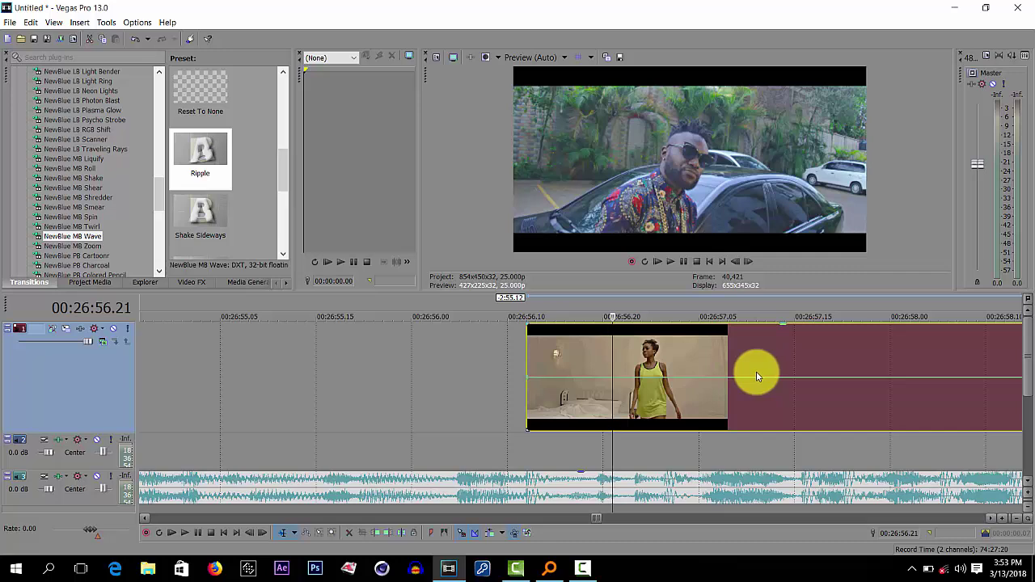
drag(768, 378, 760, 371)
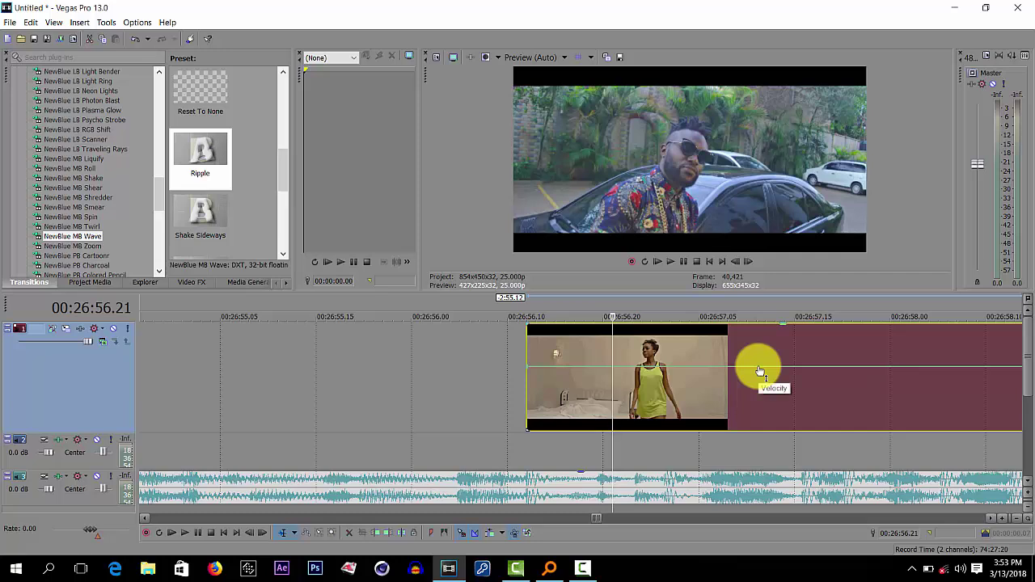
drag(760, 369, 766, 378)
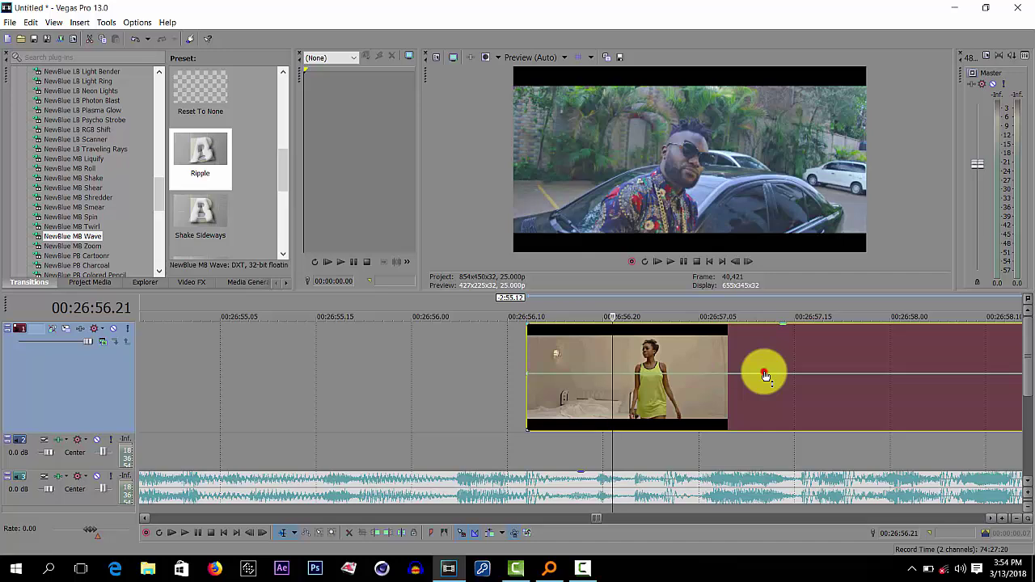
drag(765, 374, 776, 380)
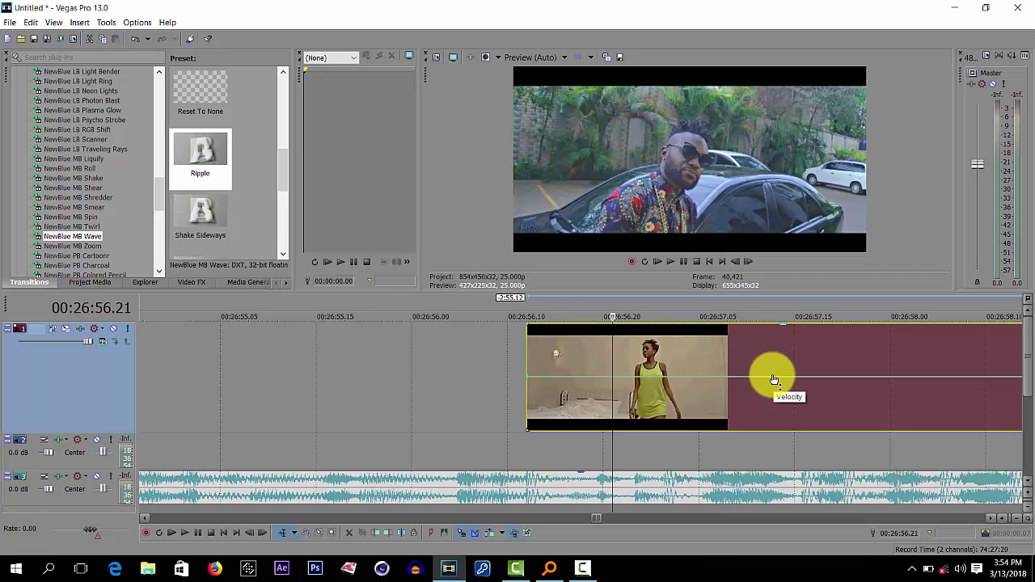
drag(774, 379, 770, 379)
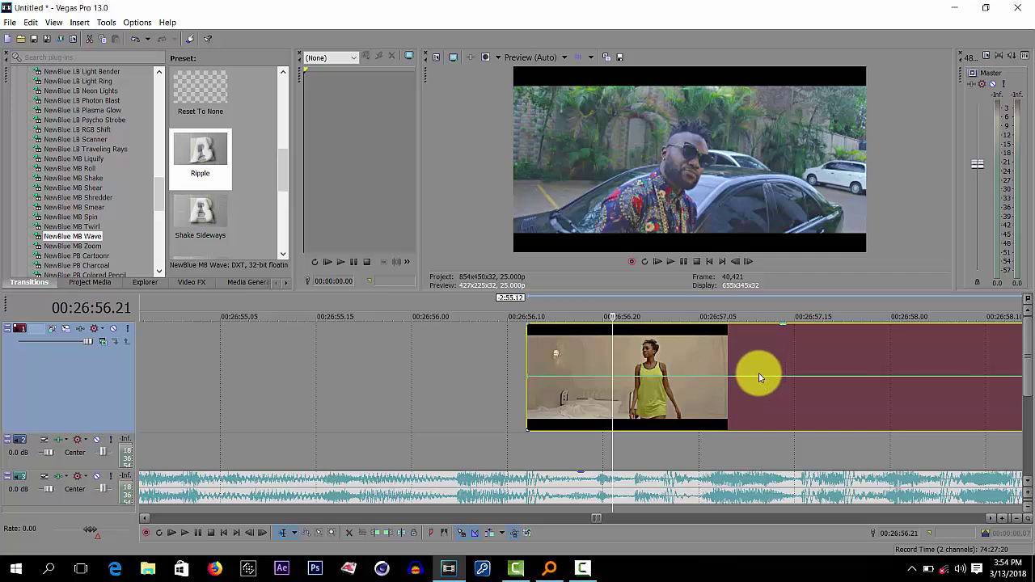
Play the music video against the mix from 00:26:56.12 to check its speed and synchronization
click(527, 409)
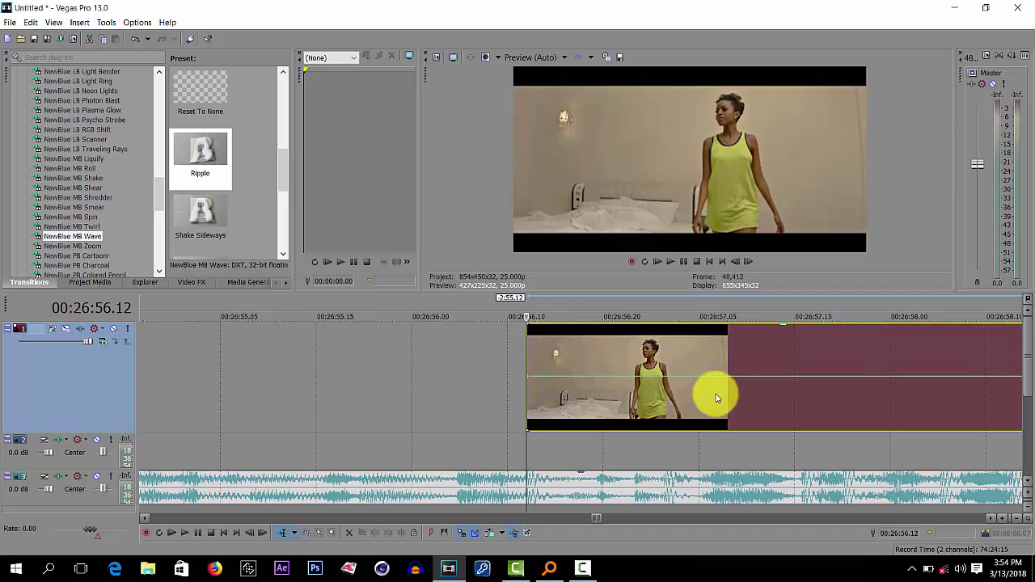
key(space)
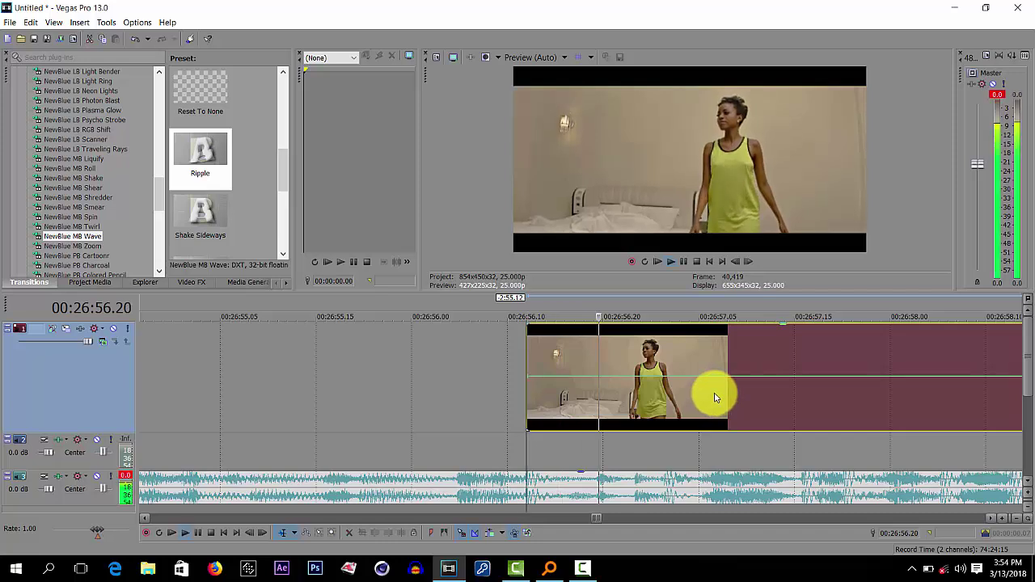
scroll(707, 406, down, 3)
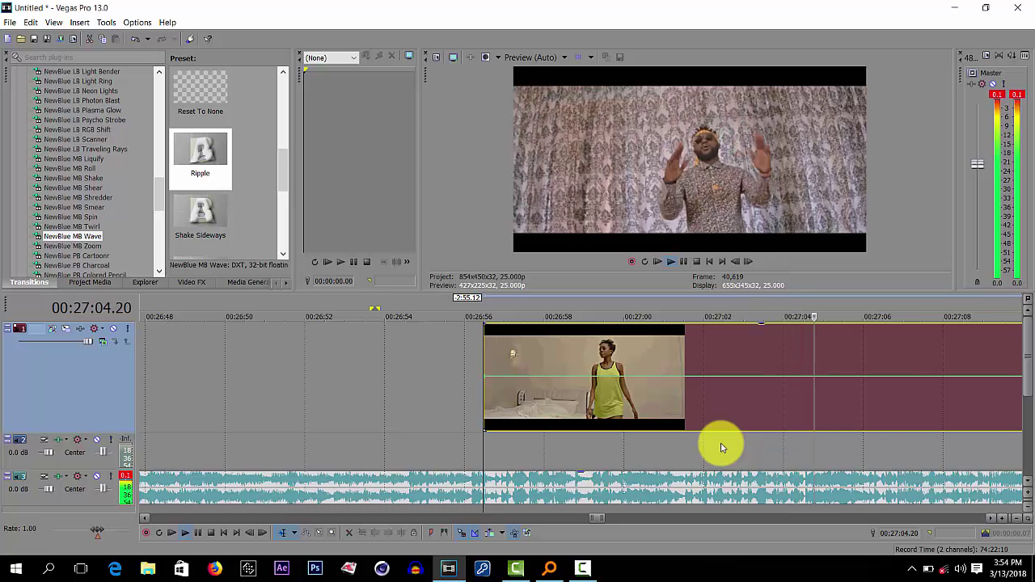
key(space)
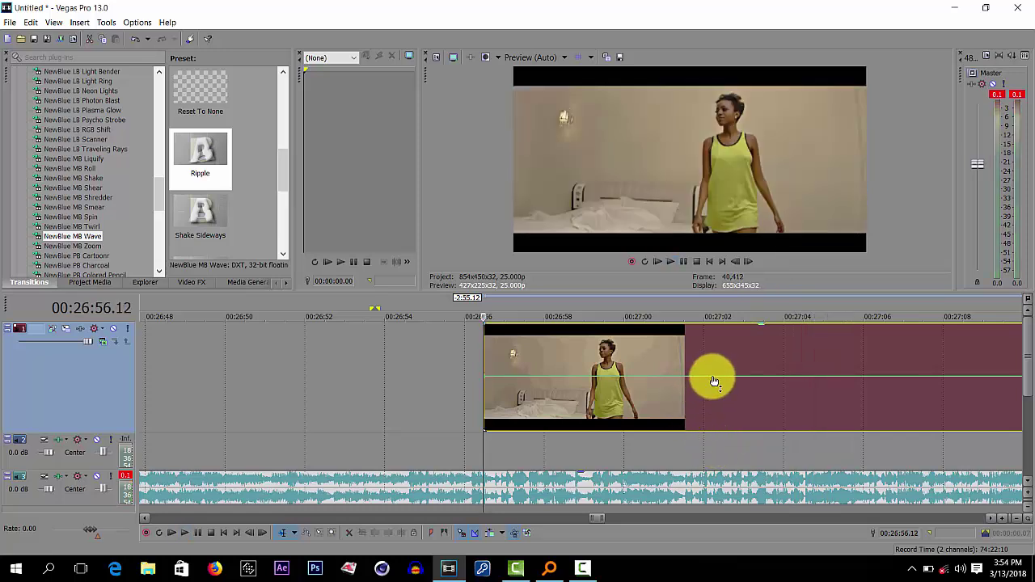
drag(711, 378, 714, 382)
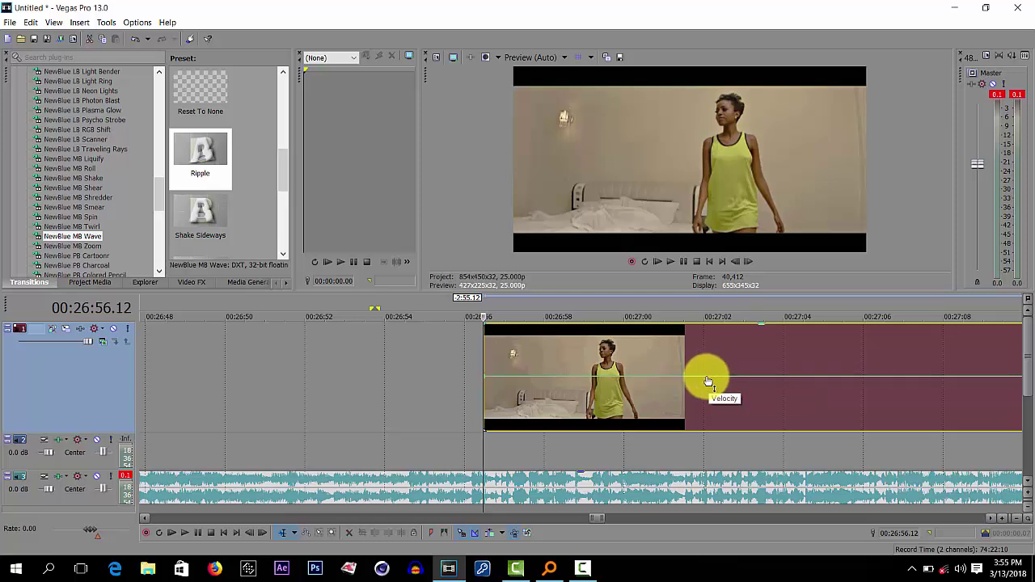
key(space)
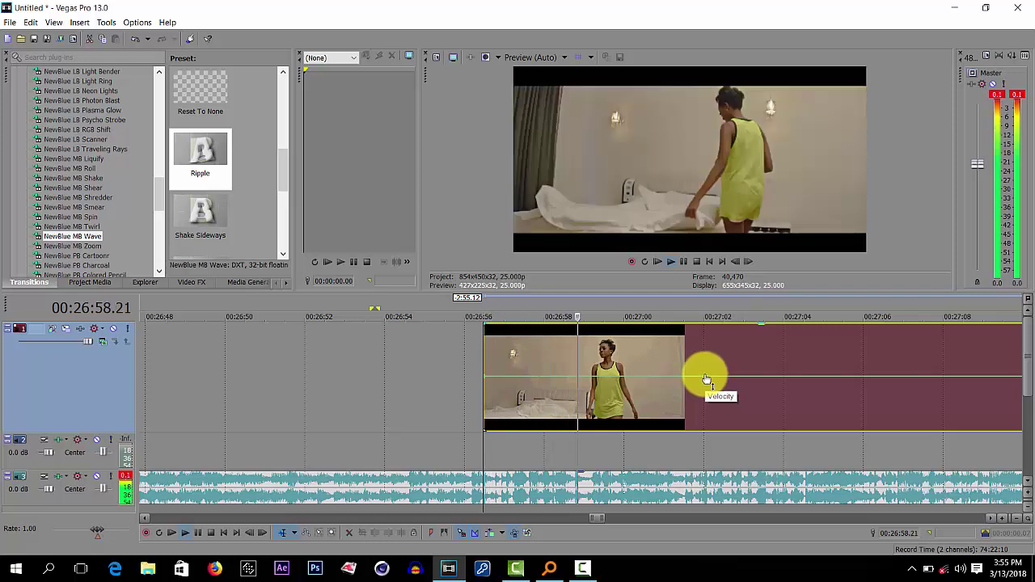
key(space)
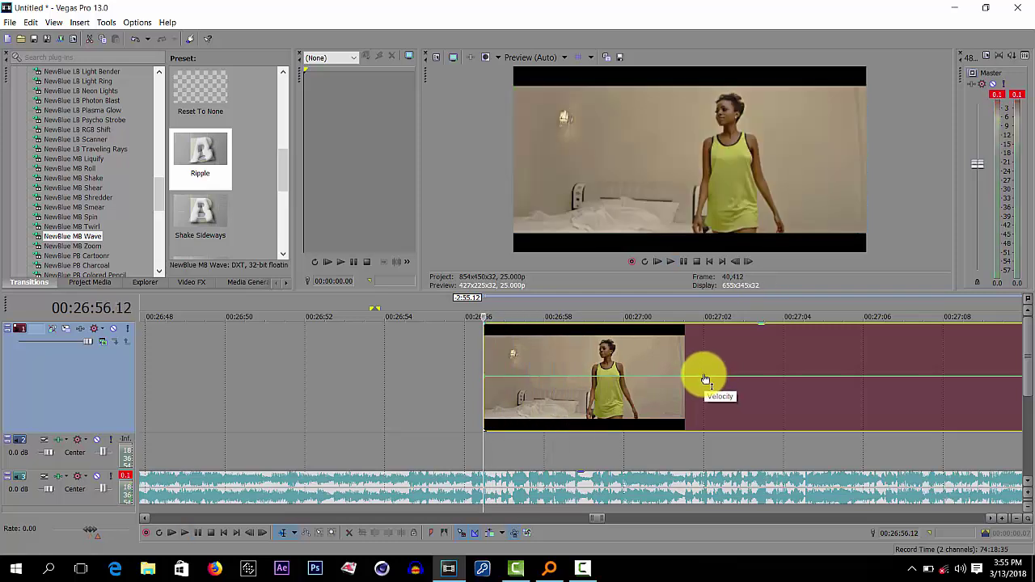
Raise the video event's velocity slightly, check it against the mix by playback, and lower it back a little
drag(705, 377, 698, 375)
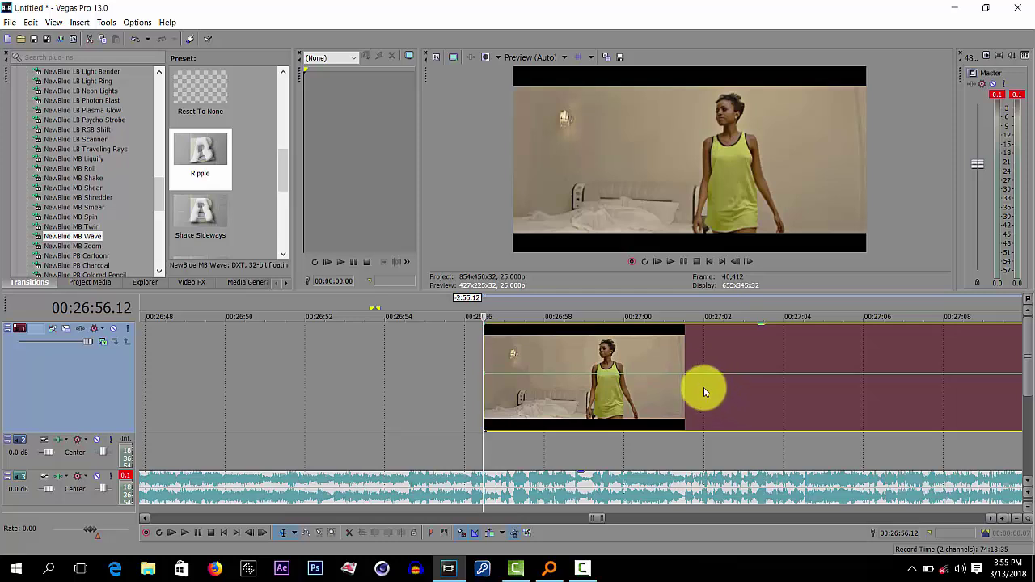
key(space)
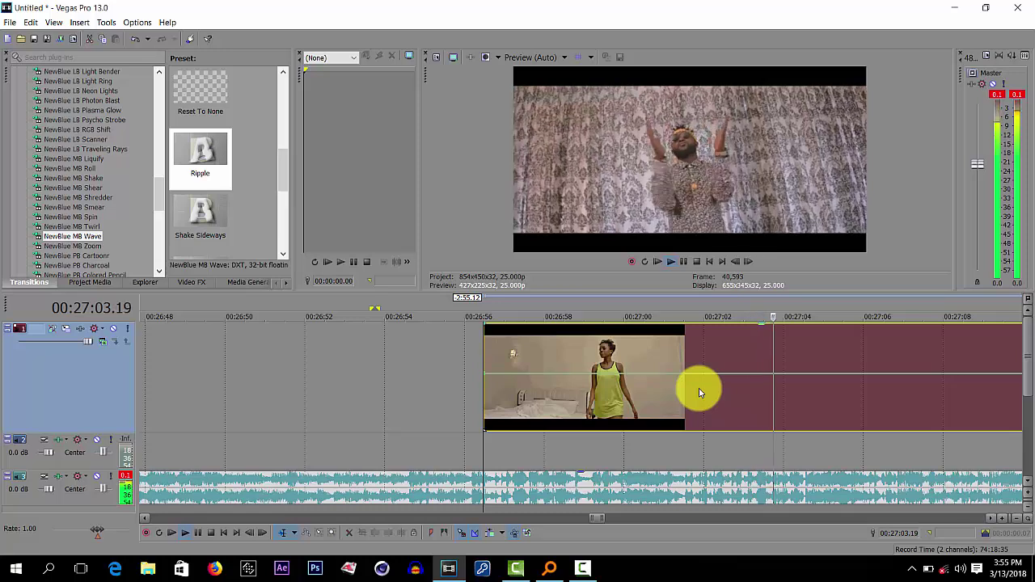
key(space)
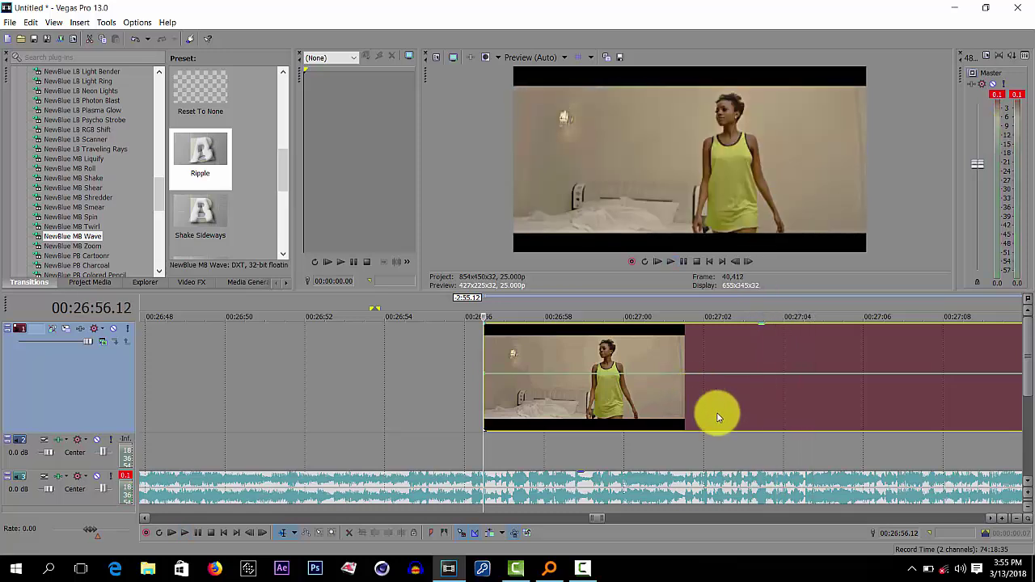
click(694, 377)
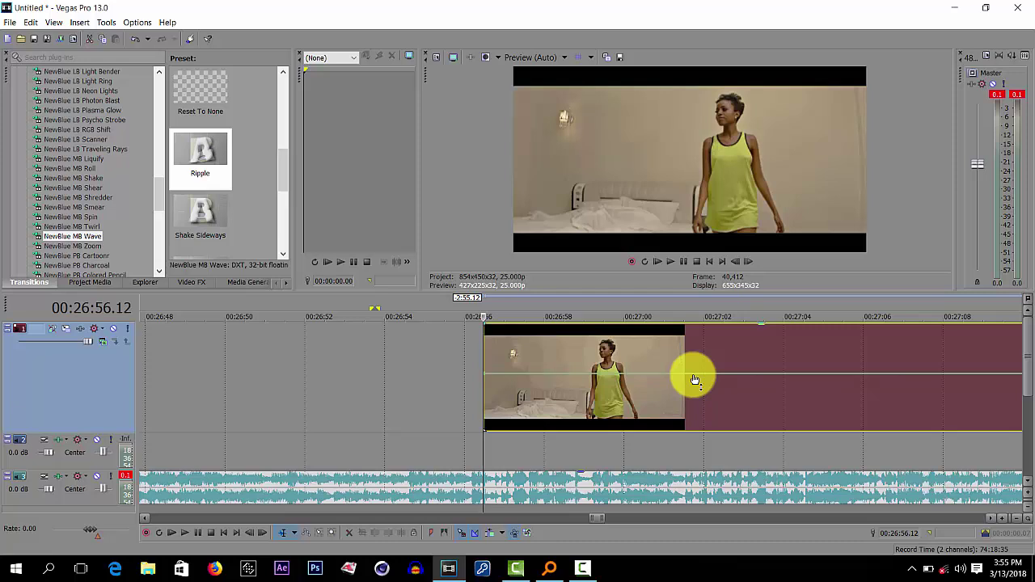
drag(695, 380, 652, 383)
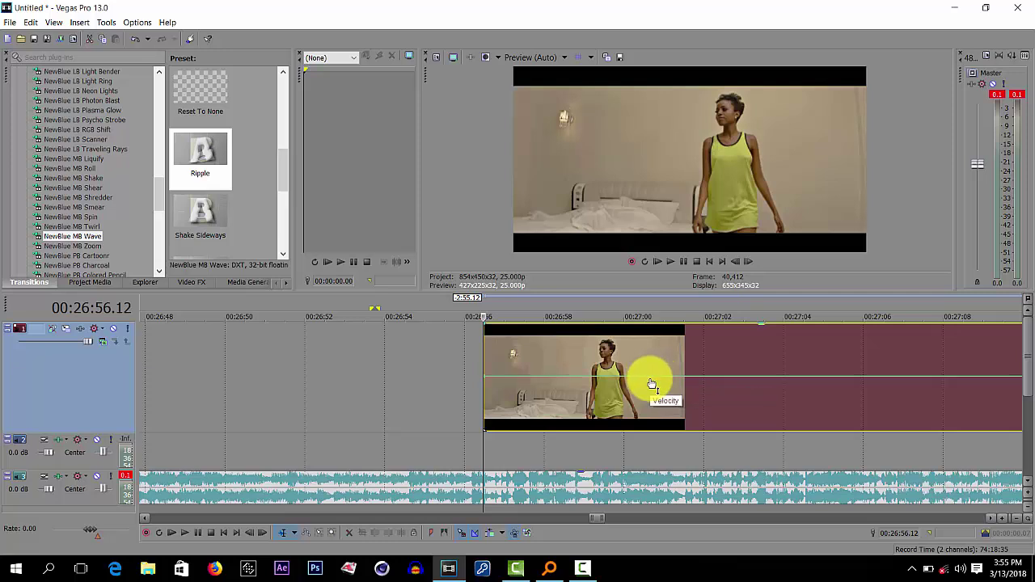
Reduce the video track's height and play the video with the mix from 00:26:56.12 and again from 00:27:05.17
drag(81, 432, 129, 365)
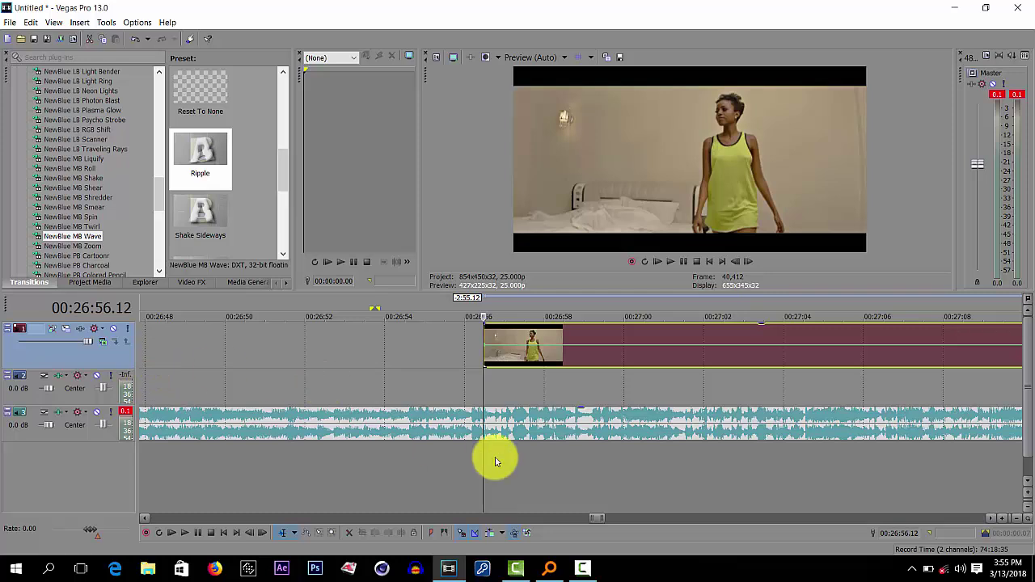
key(space)
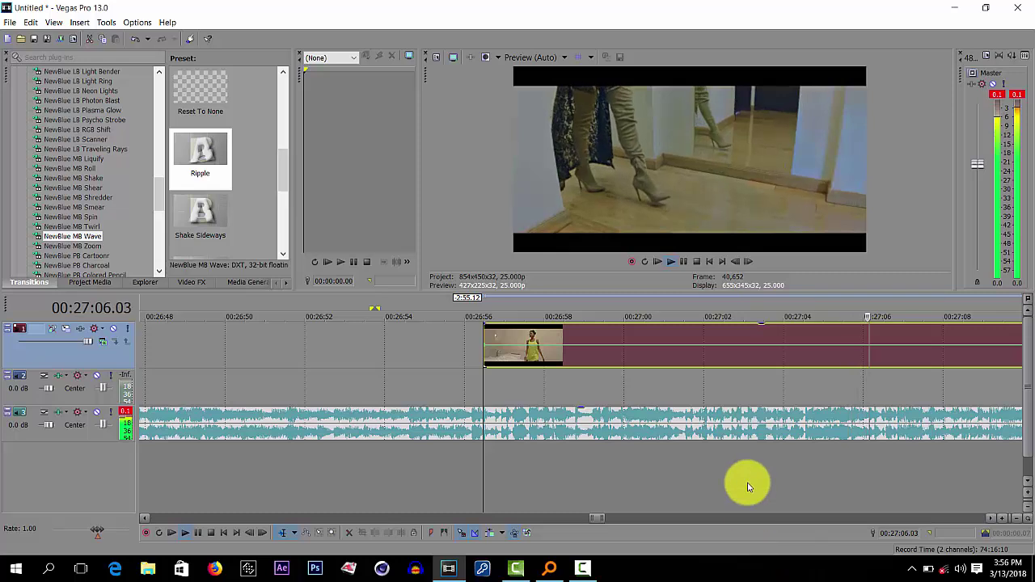
click(847, 393)
scroll(817, 393, down, 3)
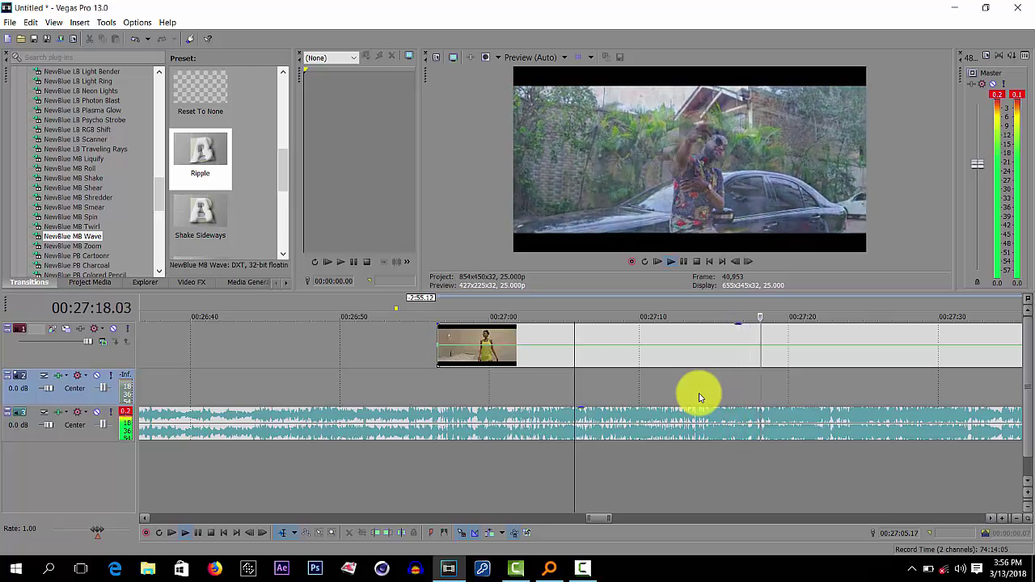
key(space)
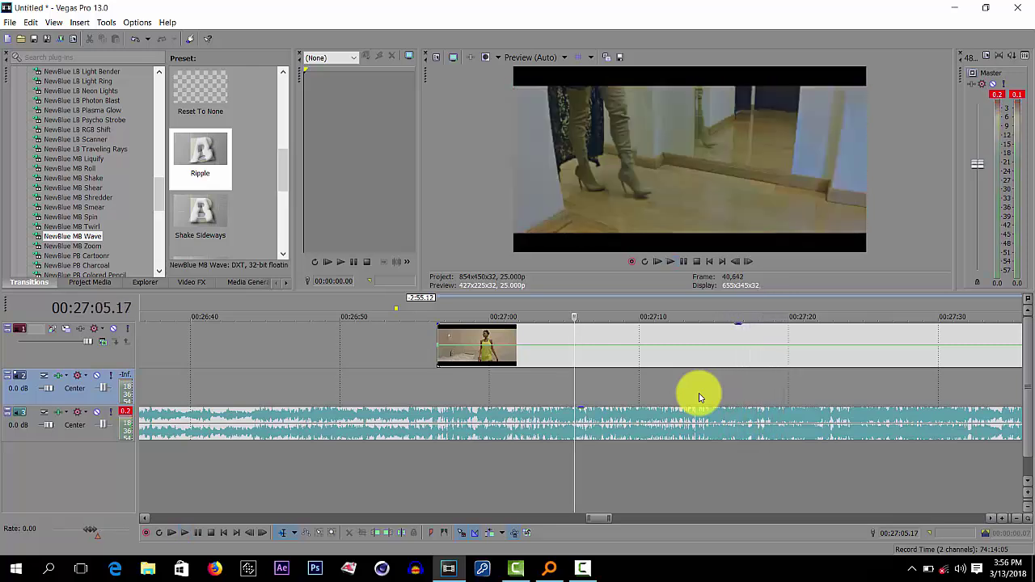